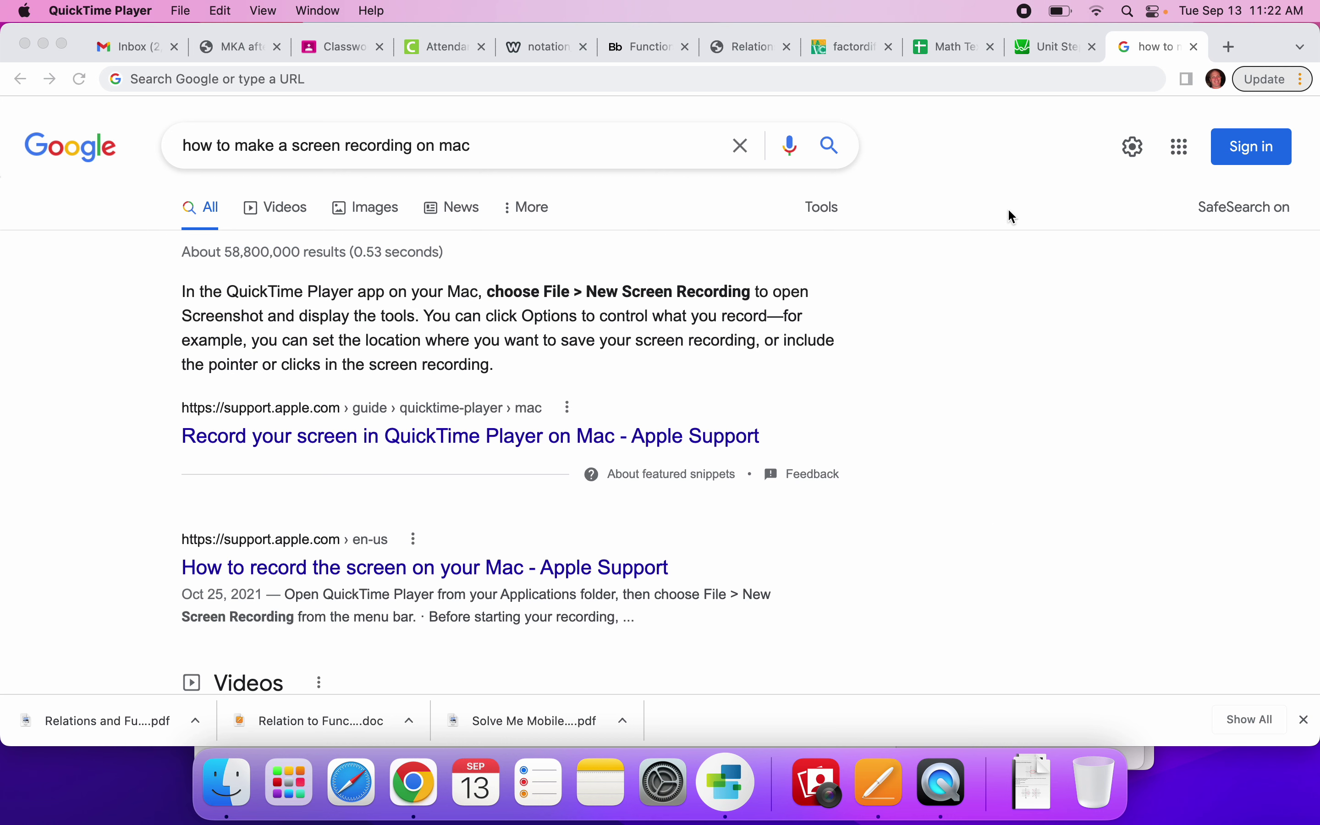
Load desmos.com and start a new blank Graphing Calculator
{"action": "left_click", "coordinate": [994, 82]}
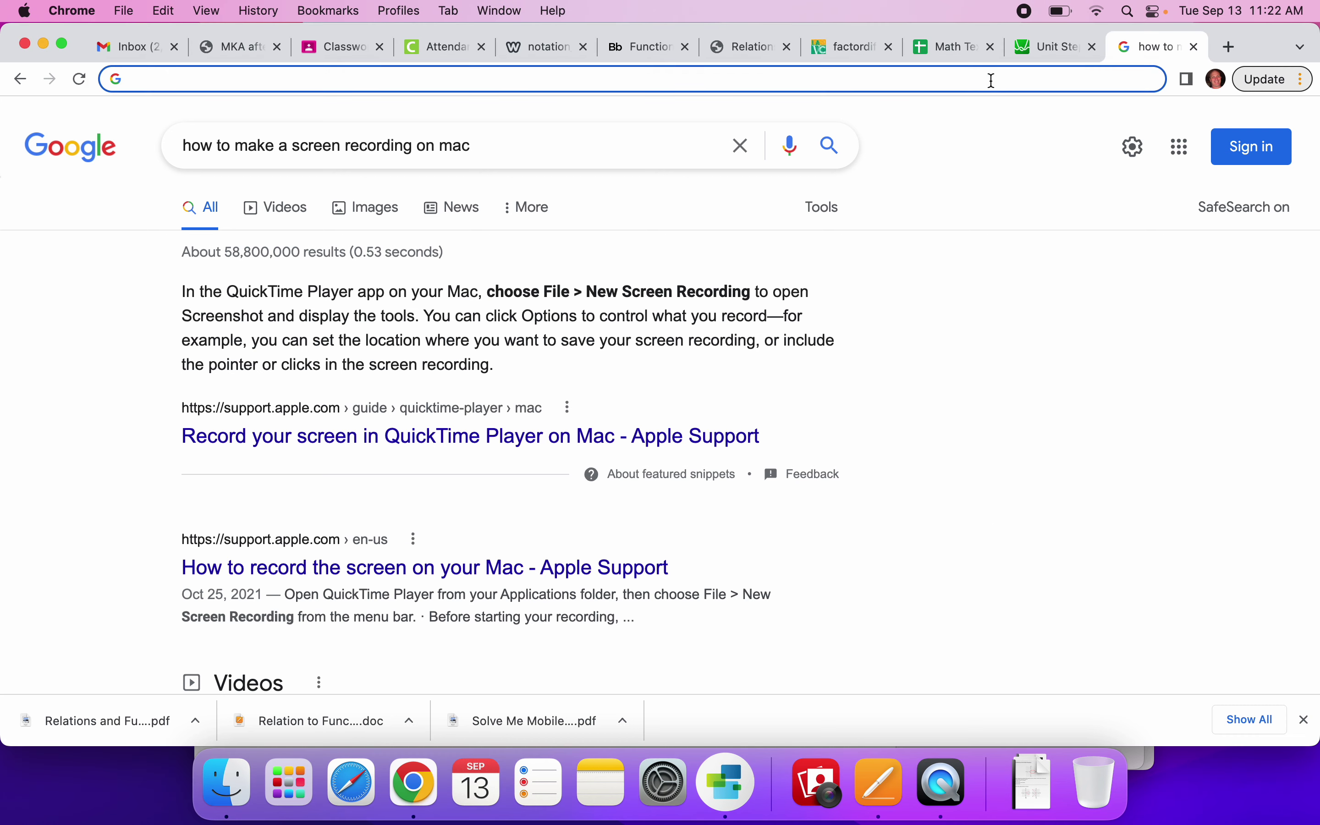
{"action": "type", "text": "desmos.com"}
{"action": "key", "text": "Return"}
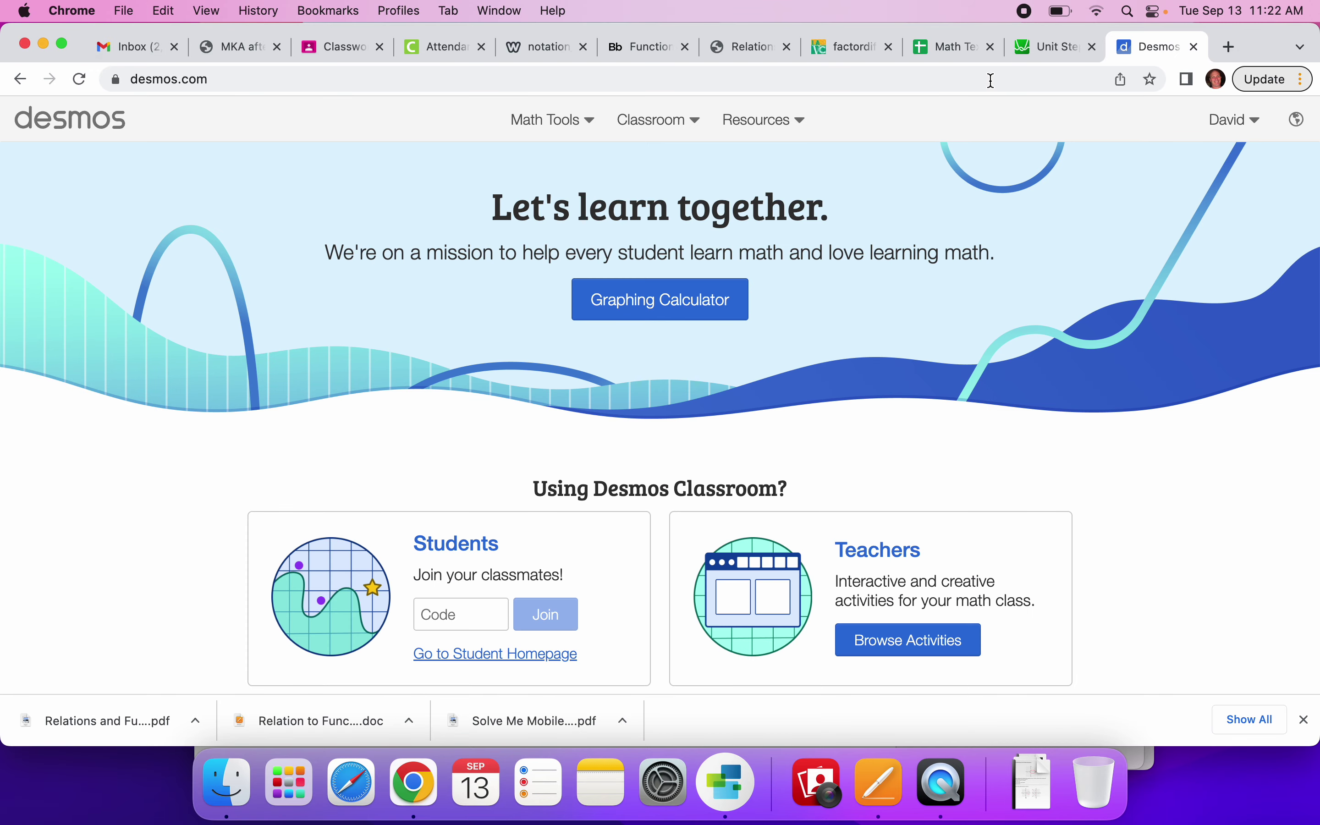
{"action": "left_click", "coordinate": [678, 302]}
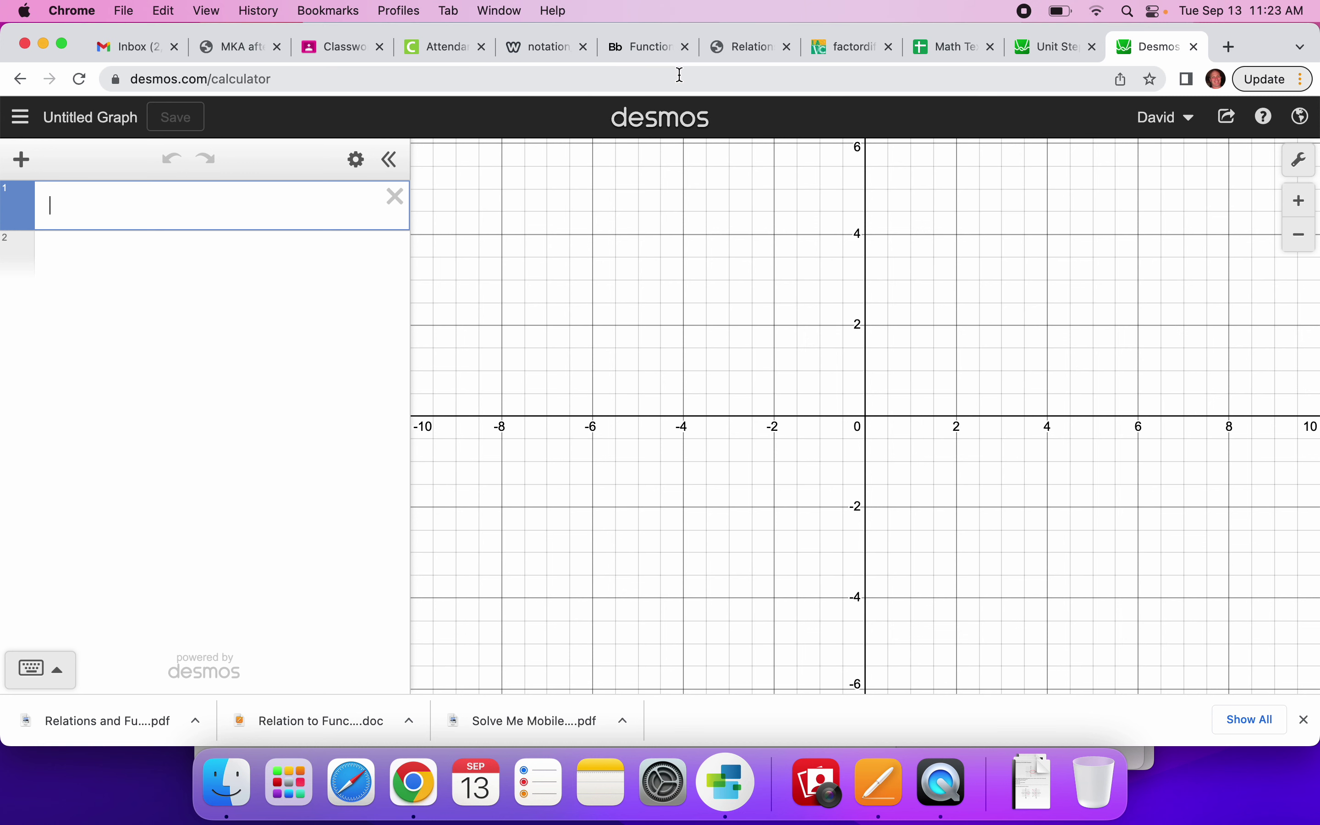
Search Google for 'salvador dali art' and select The Persistence of Memory result
{"action": "key", "text": "super+t"}
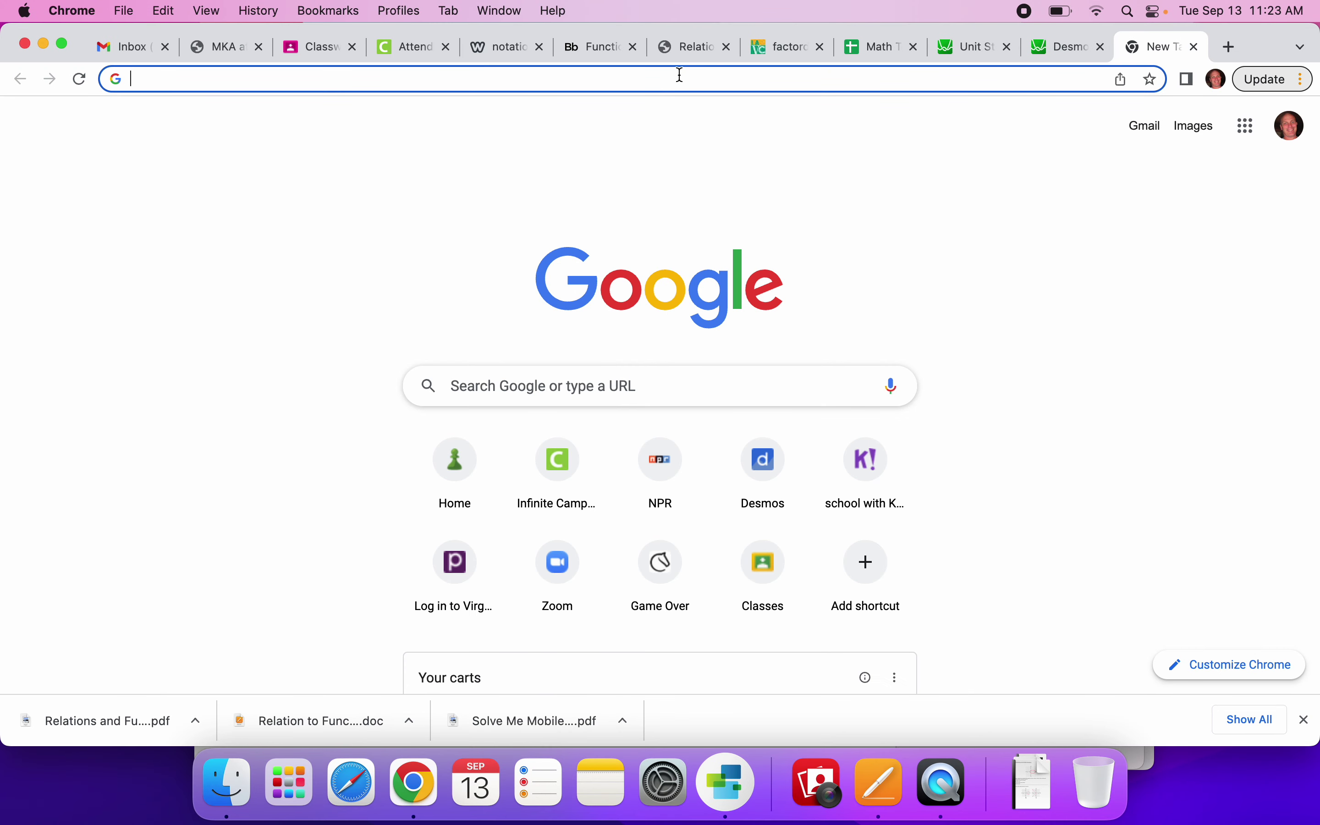
{"action": "type", "text": "s"}
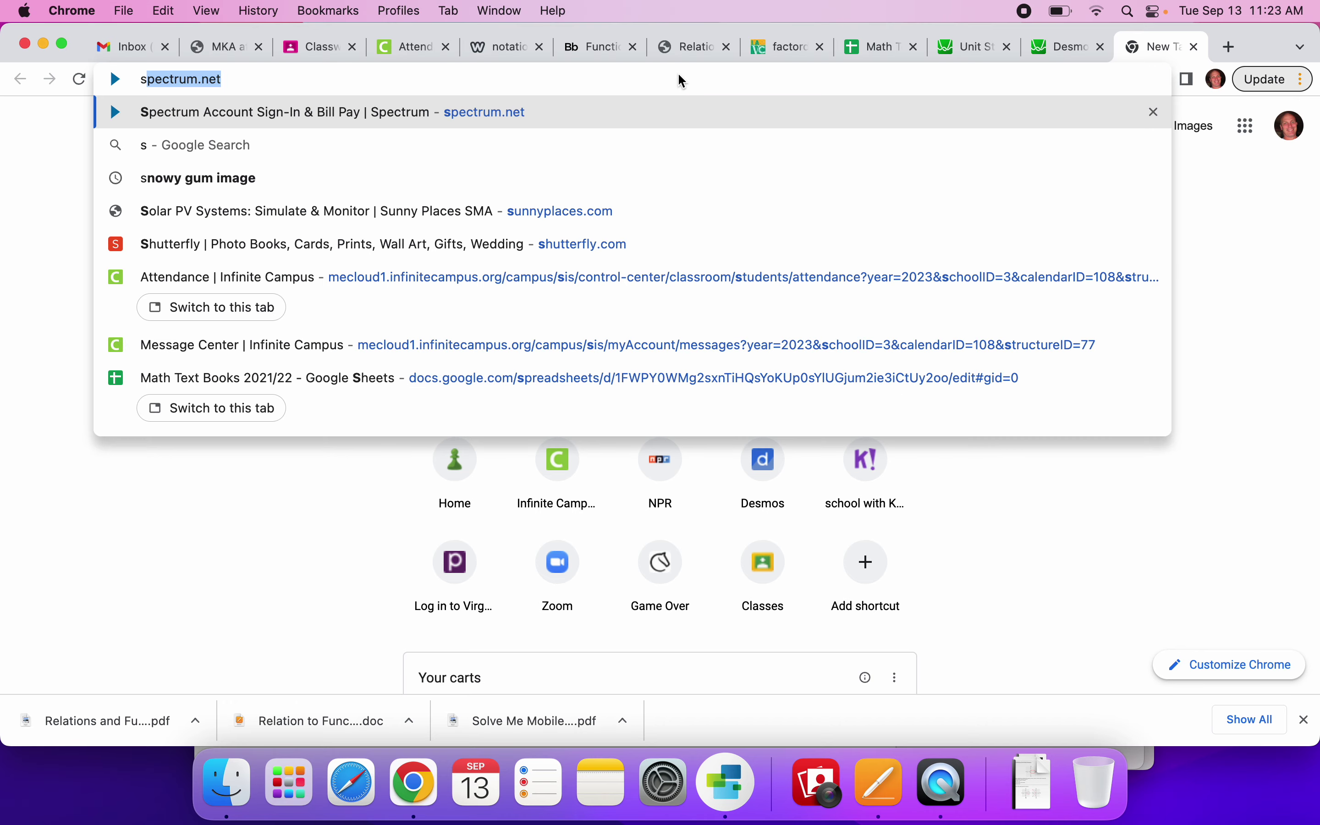
{"action": "type", "text": "alvado"}
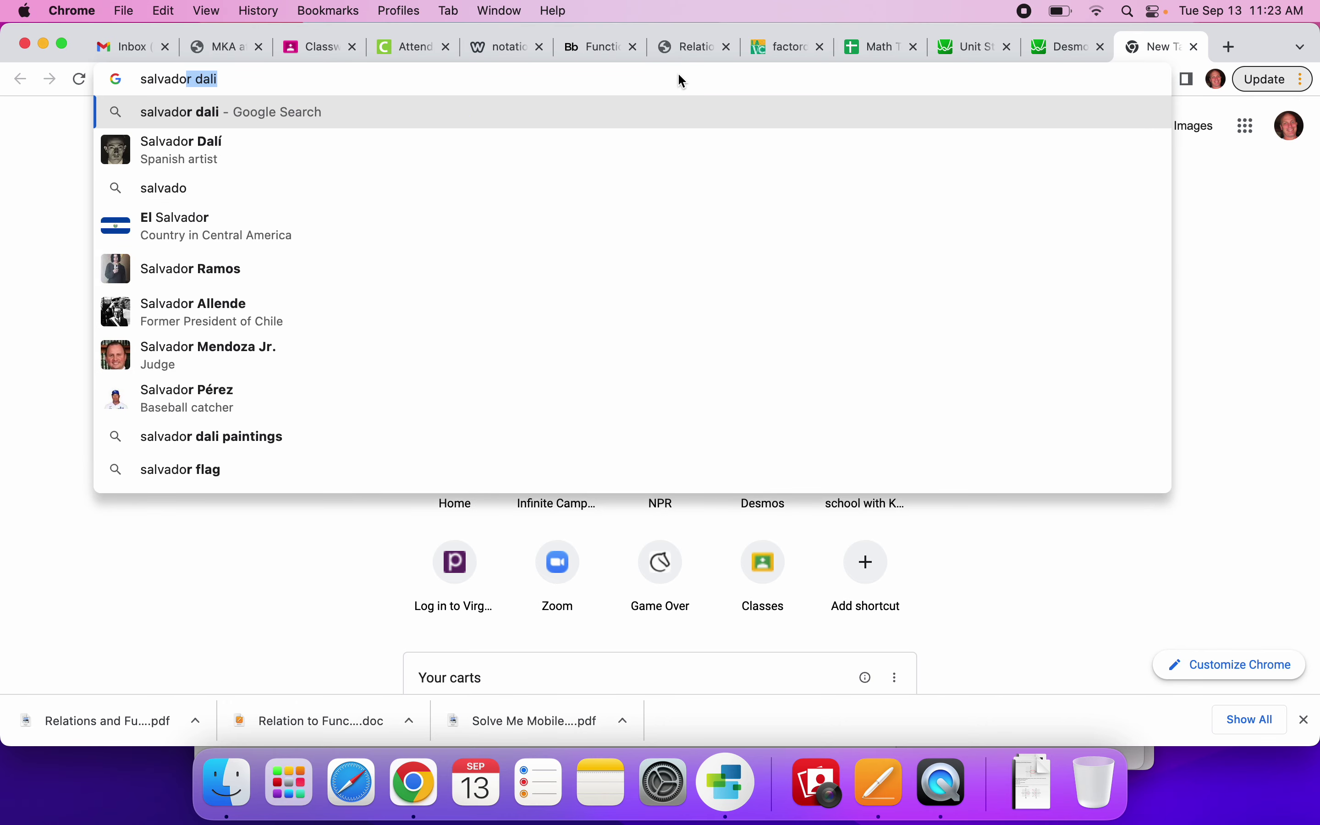
{"action": "type", "text": "r dali"}
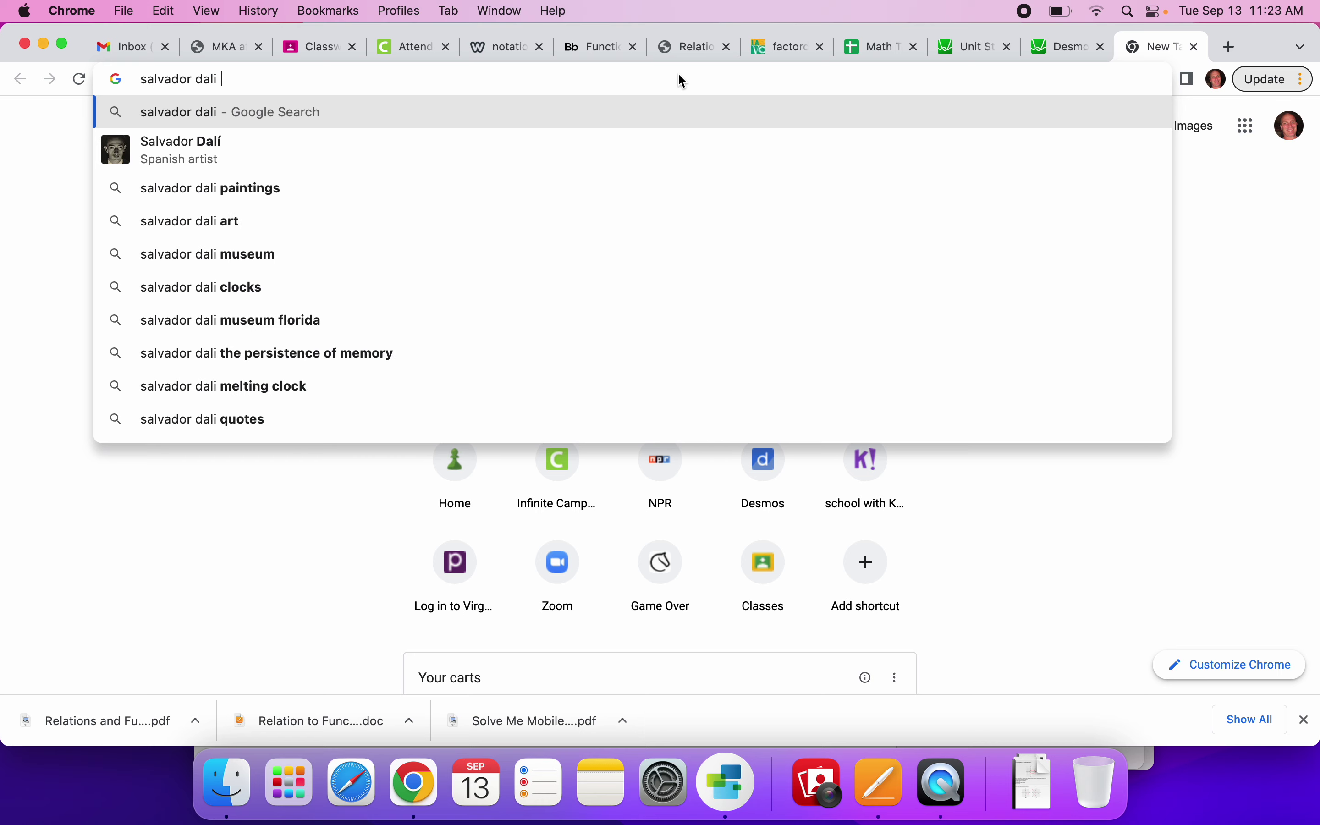
{"action": "type", "text": " art"}
{"action": "key", "text": "Return"}
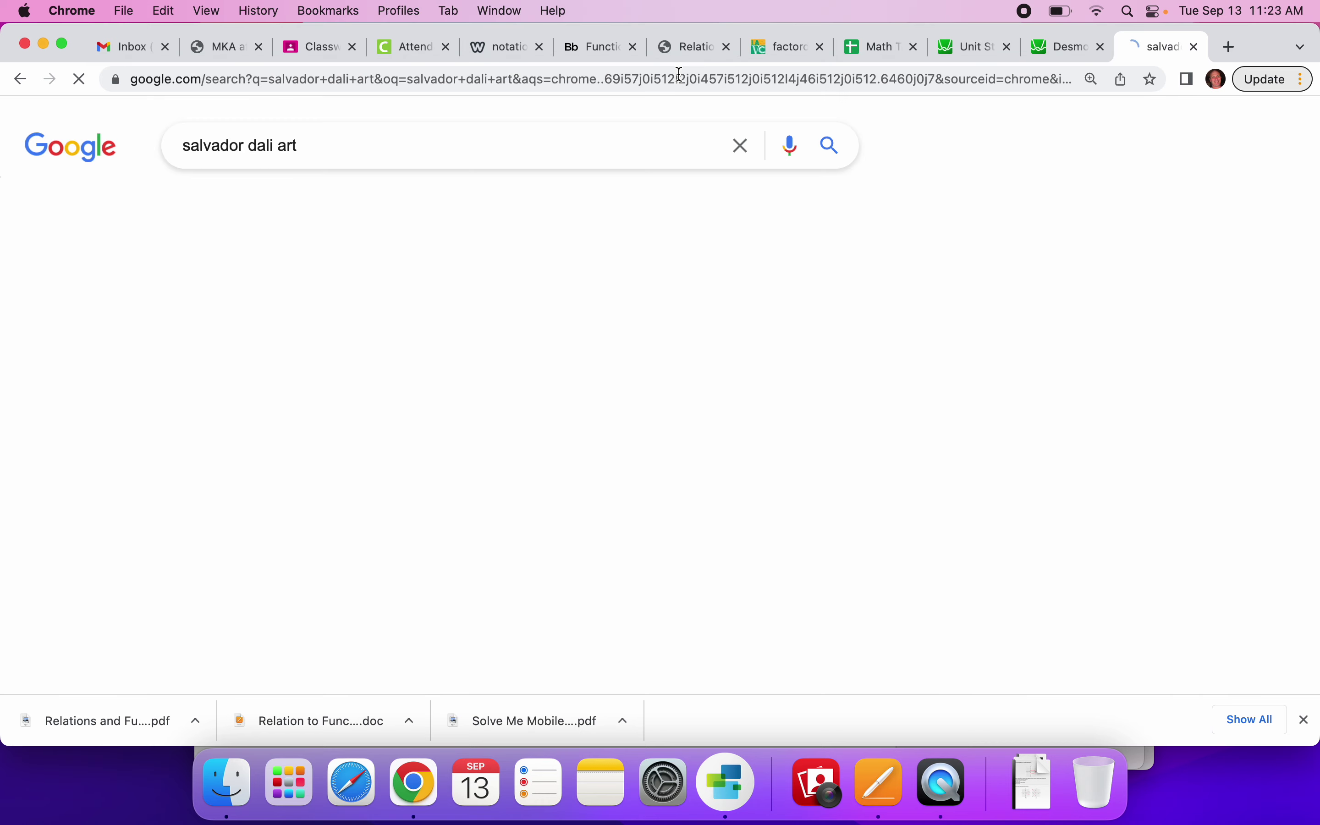
{"action": "scroll", "coordinate": [652, 407], "scroll_direction": "down", "scroll_amount": 5}
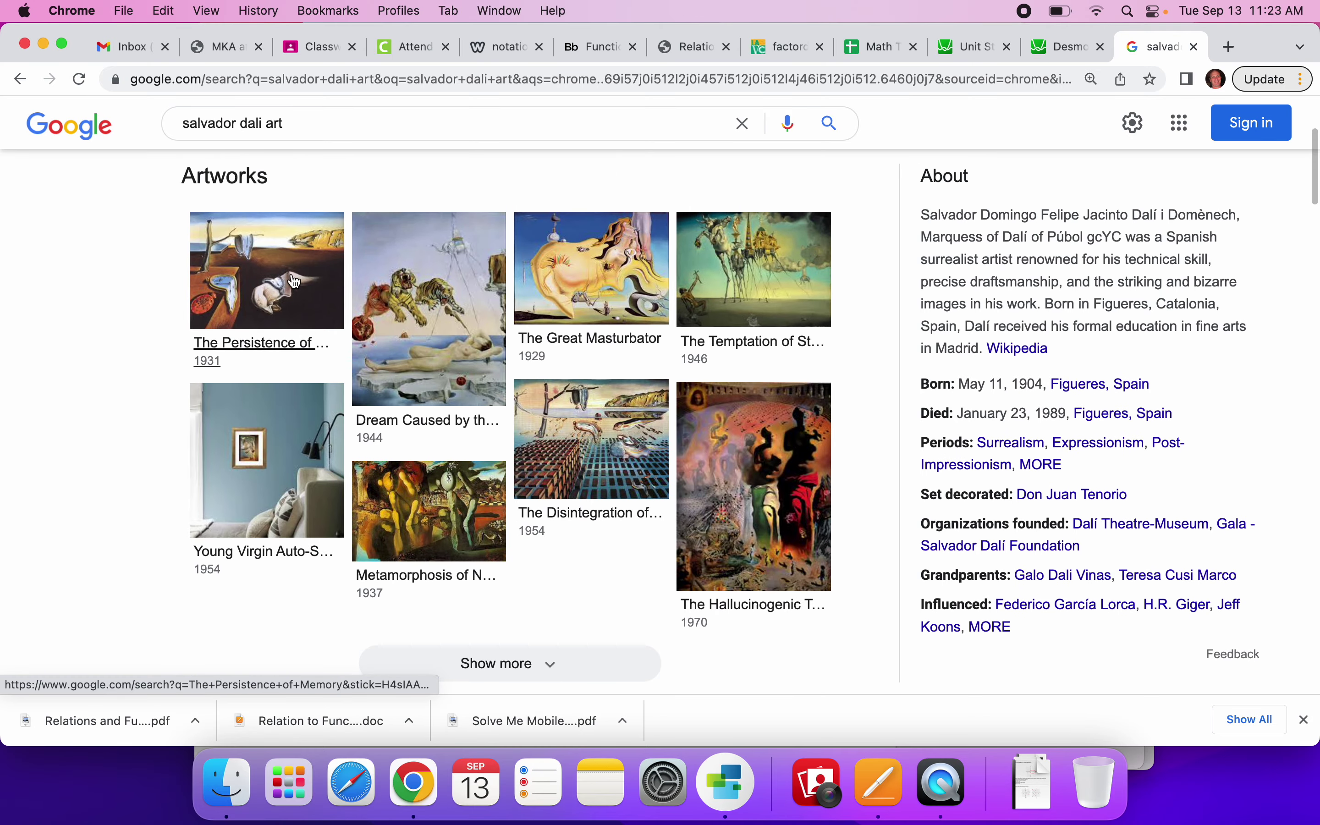
{"action": "left_click", "coordinate": [275, 293]}
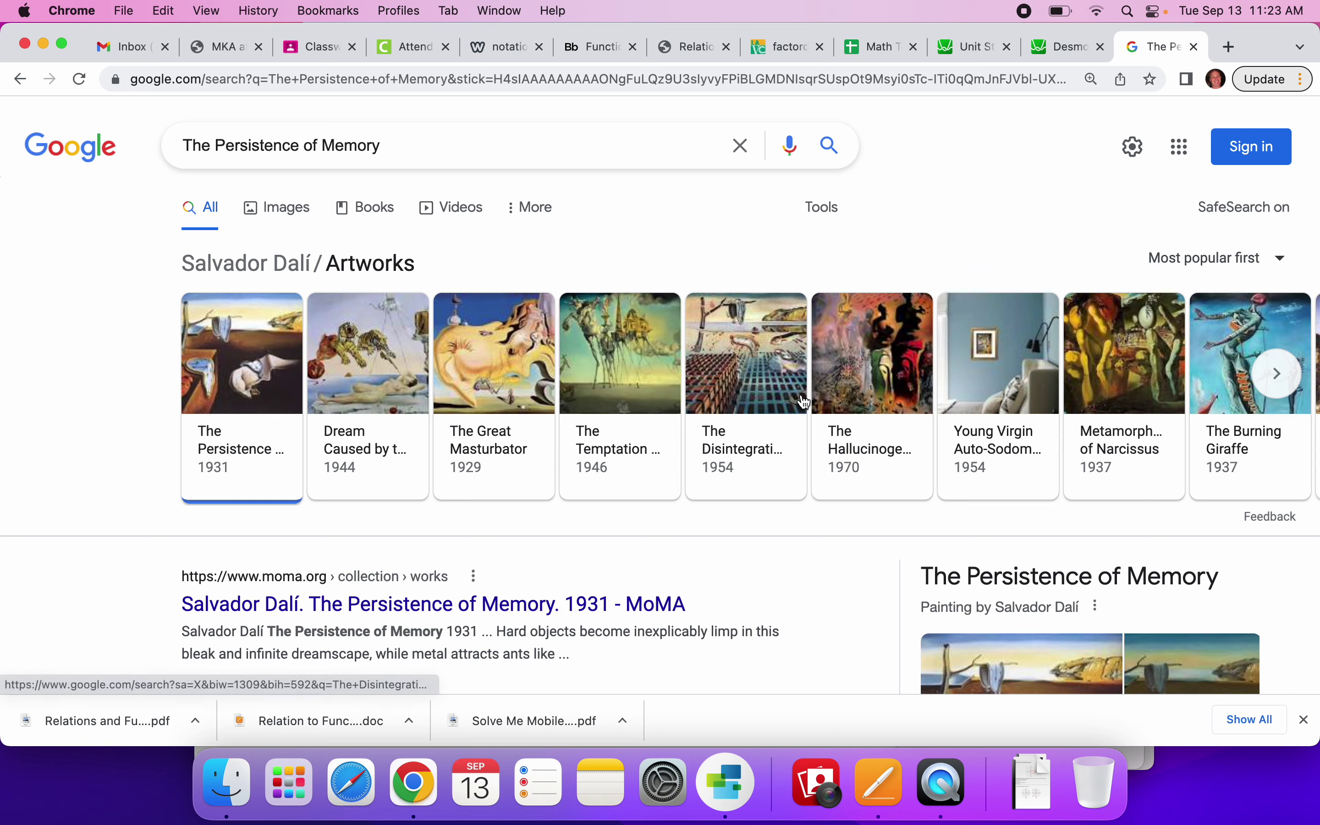
{"action": "scroll", "coordinate": [800, 392], "scroll_direction": "down", "scroll_amount": 6}
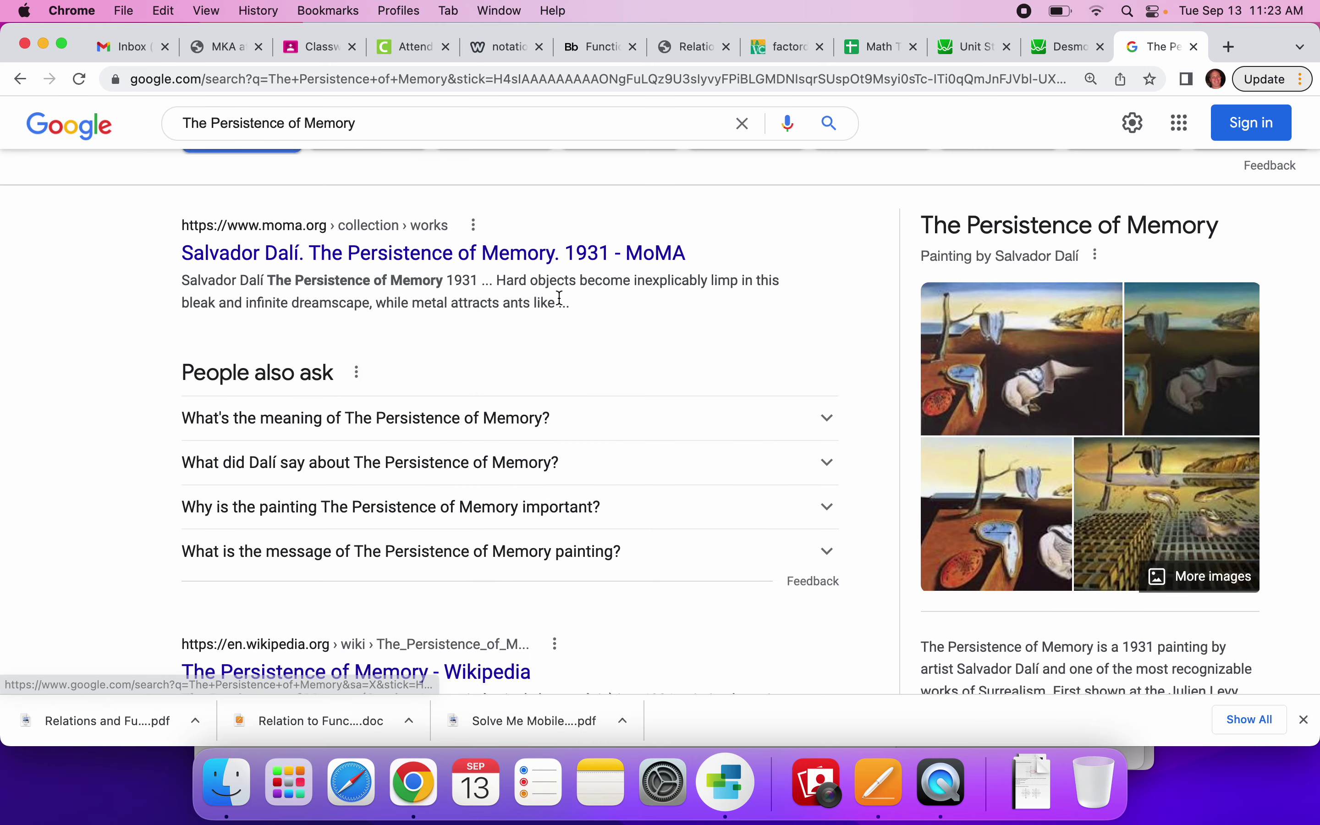
Open the MoMA page and capture a screenshot of just The Persistence of Memory painting
{"action": "left_click", "coordinate": [570, 257]}
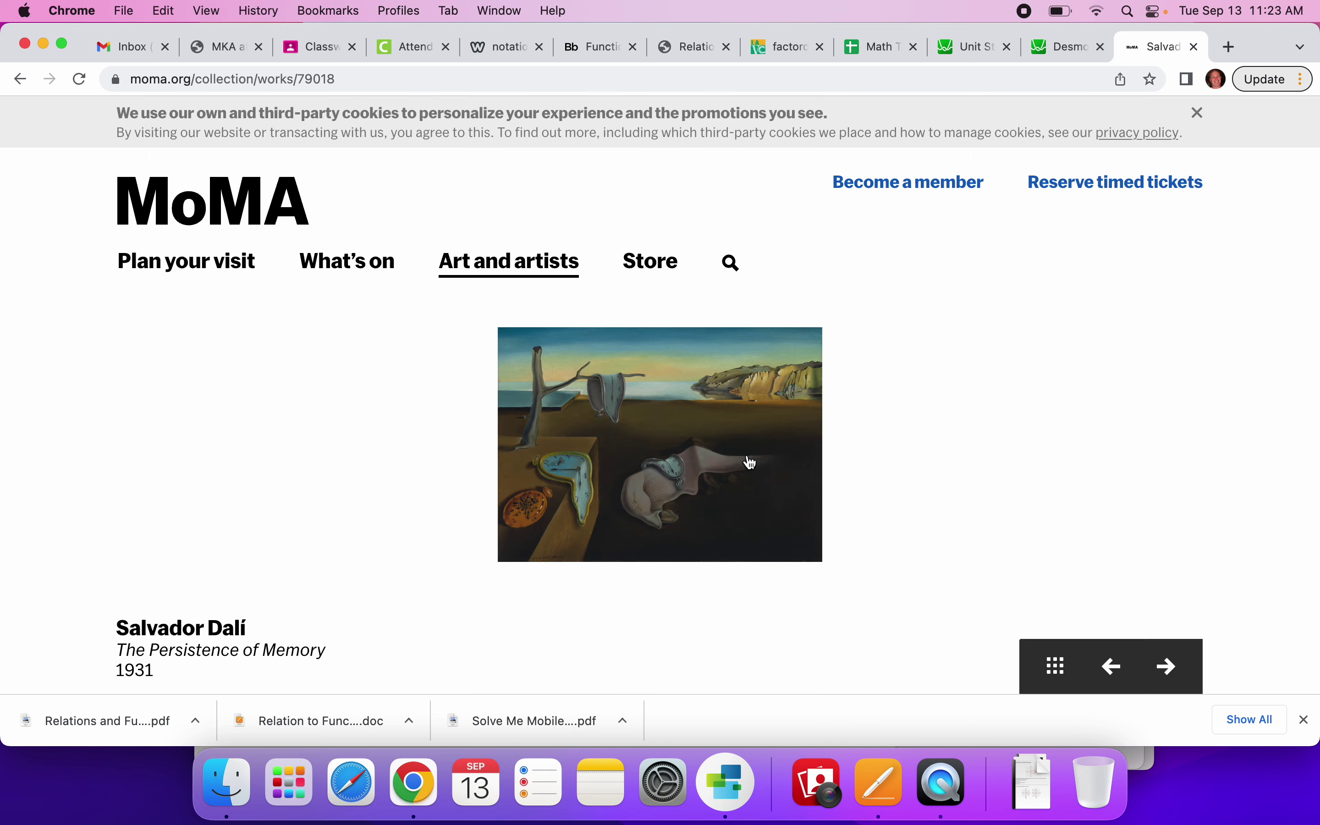
{"action": "scroll", "coordinate": [747, 463], "scroll_direction": "down", "scroll_amount": 4}
{"action": "scroll", "coordinate": [751, 463], "scroll_direction": "up", "scroll_amount": 5}
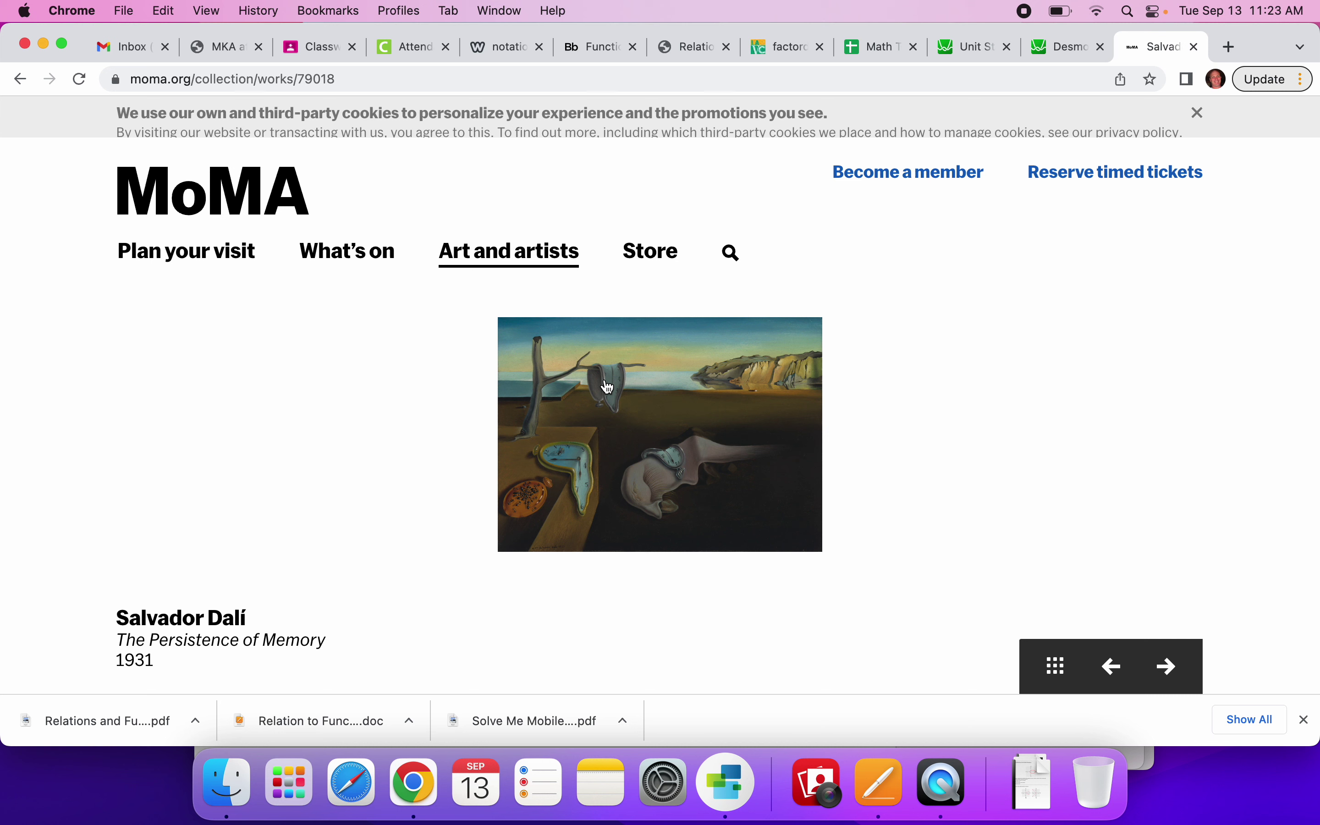
{"action": "key", "text": "super+shift+4"}
{"action": "mouse_move", "coordinate": [499, 318]}
{"action": "left_mouse_down"}
{"action": "mouse_move", "coordinate": [807, 489]}
{"action": "mouse_move", "coordinate": [823, 553]}
{"action": "left_mouse_up"}
Shrink the Desmos browser window and close both Pages documents and the Collage window
{"action": "left_click", "coordinate": [1076, 45]}
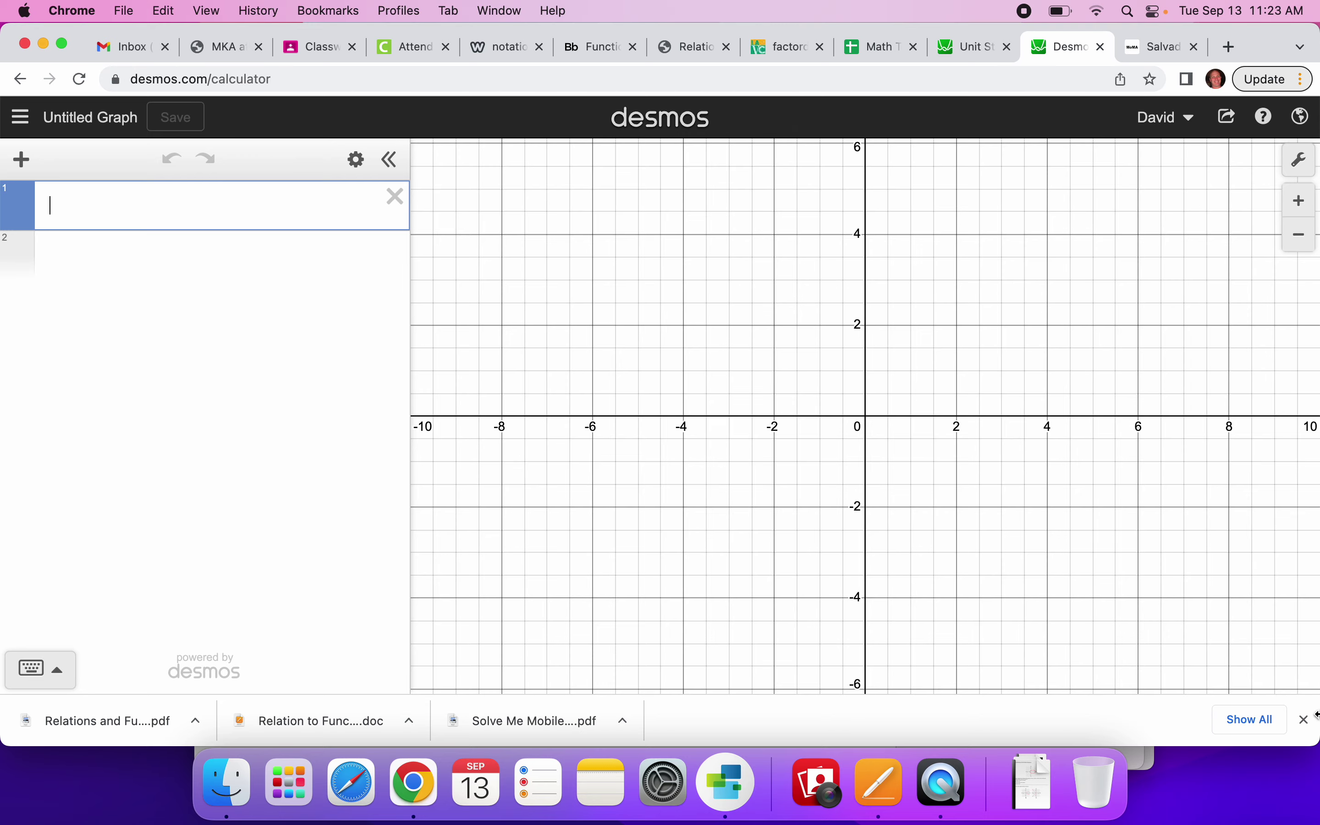
{"action": "left_click_drag", "start_coordinate": [1317, 743], "coordinate": [993, 709]}
{"action": "left_click", "coordinate": [1093, 69]}
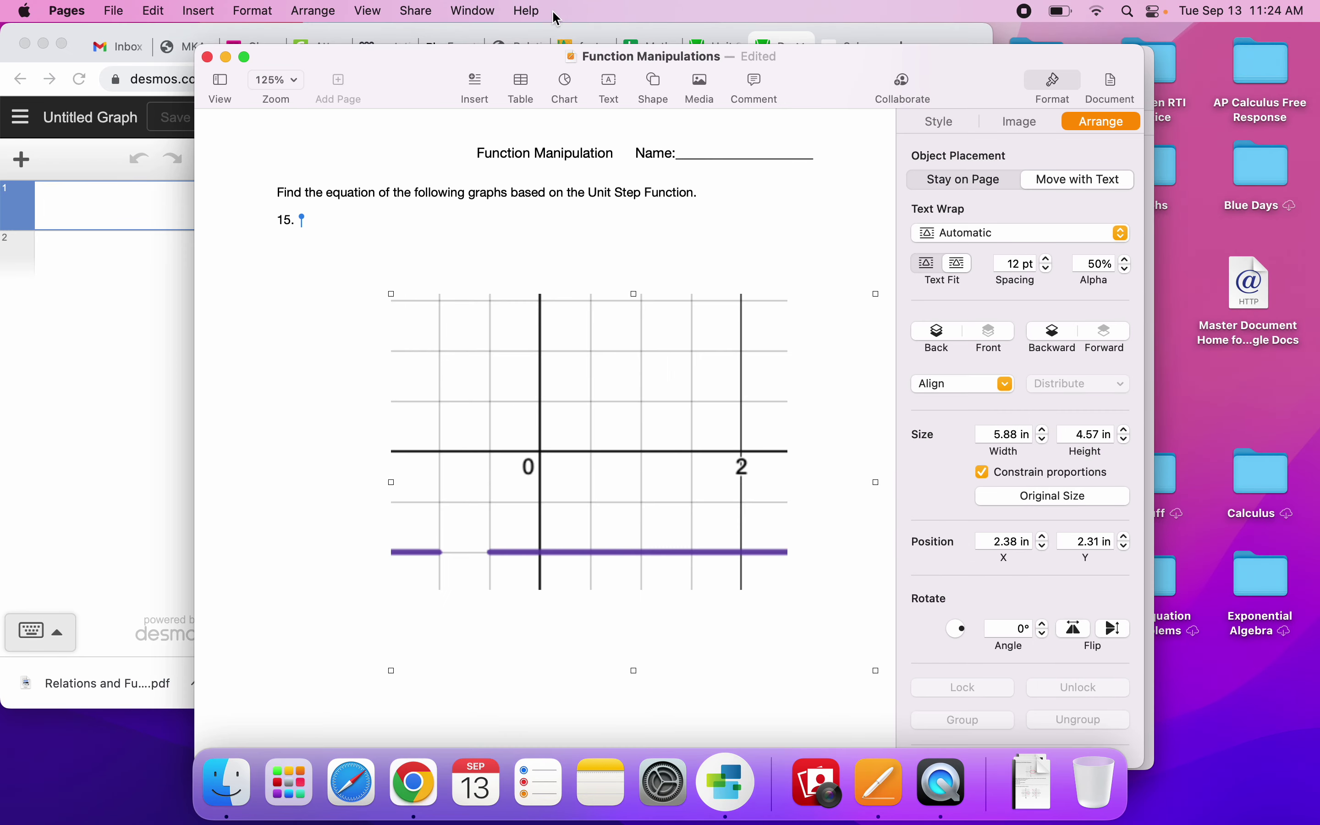
{"action": "left_click", "coordinate": [217, 58]}
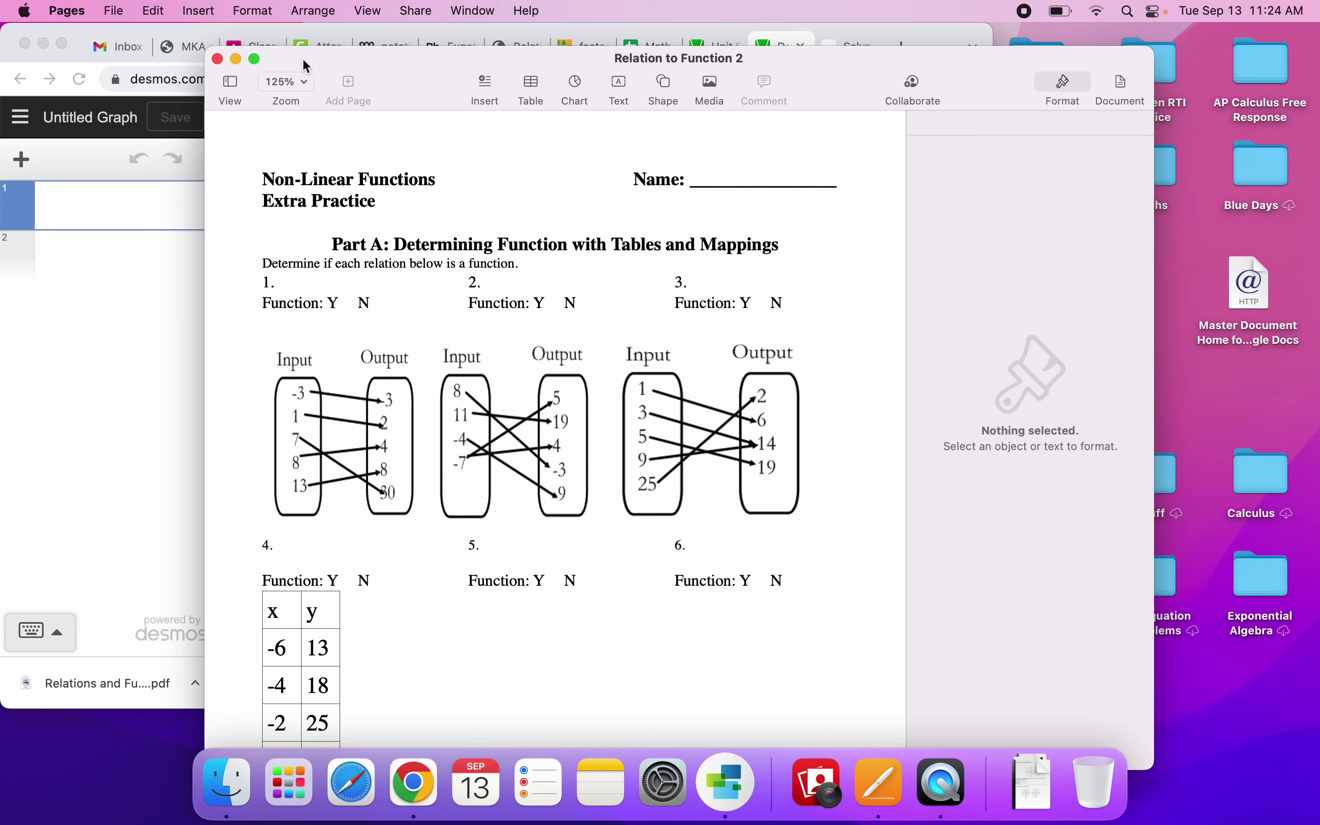
{"action": "left_click", "coordinate": [217, 58]}
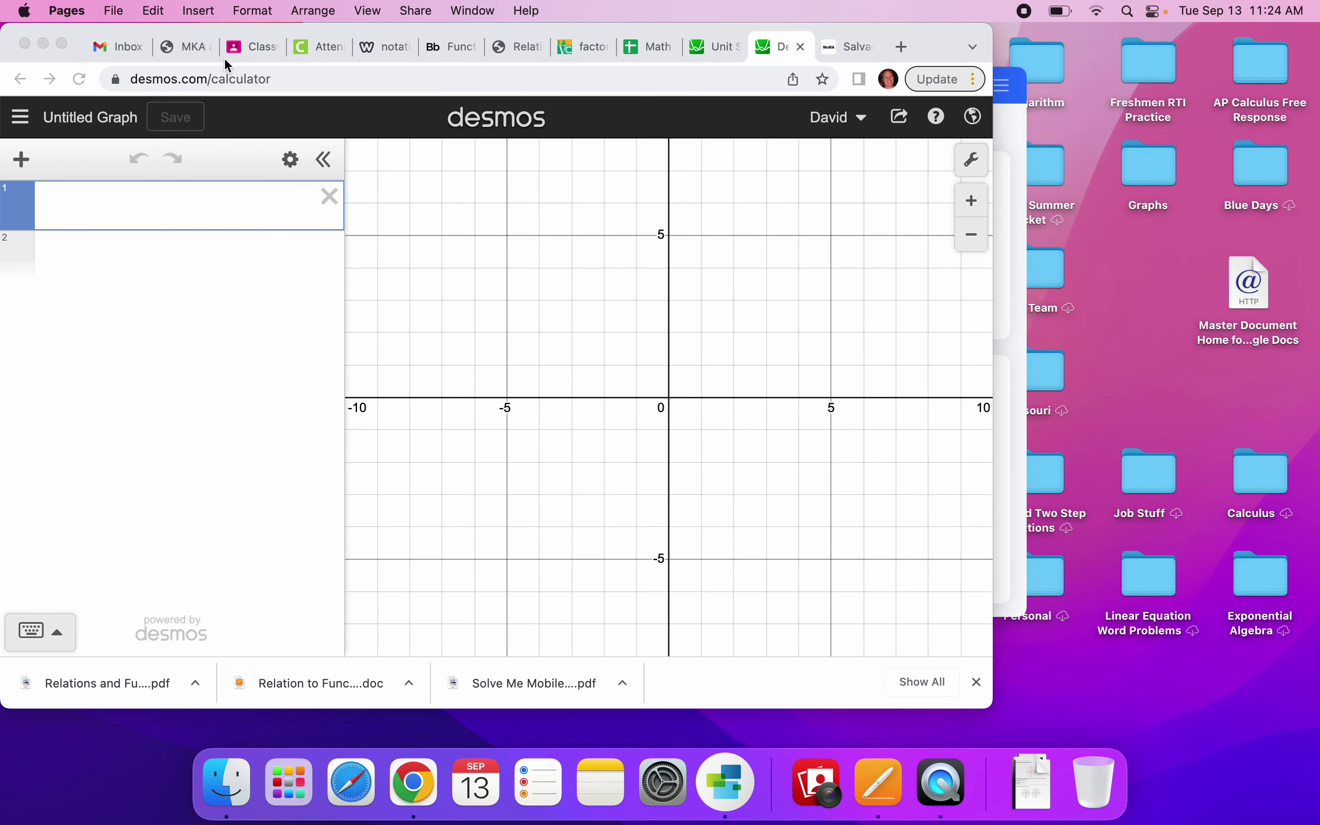
{"action": "left_click", "coordinate": [1025, 97]}
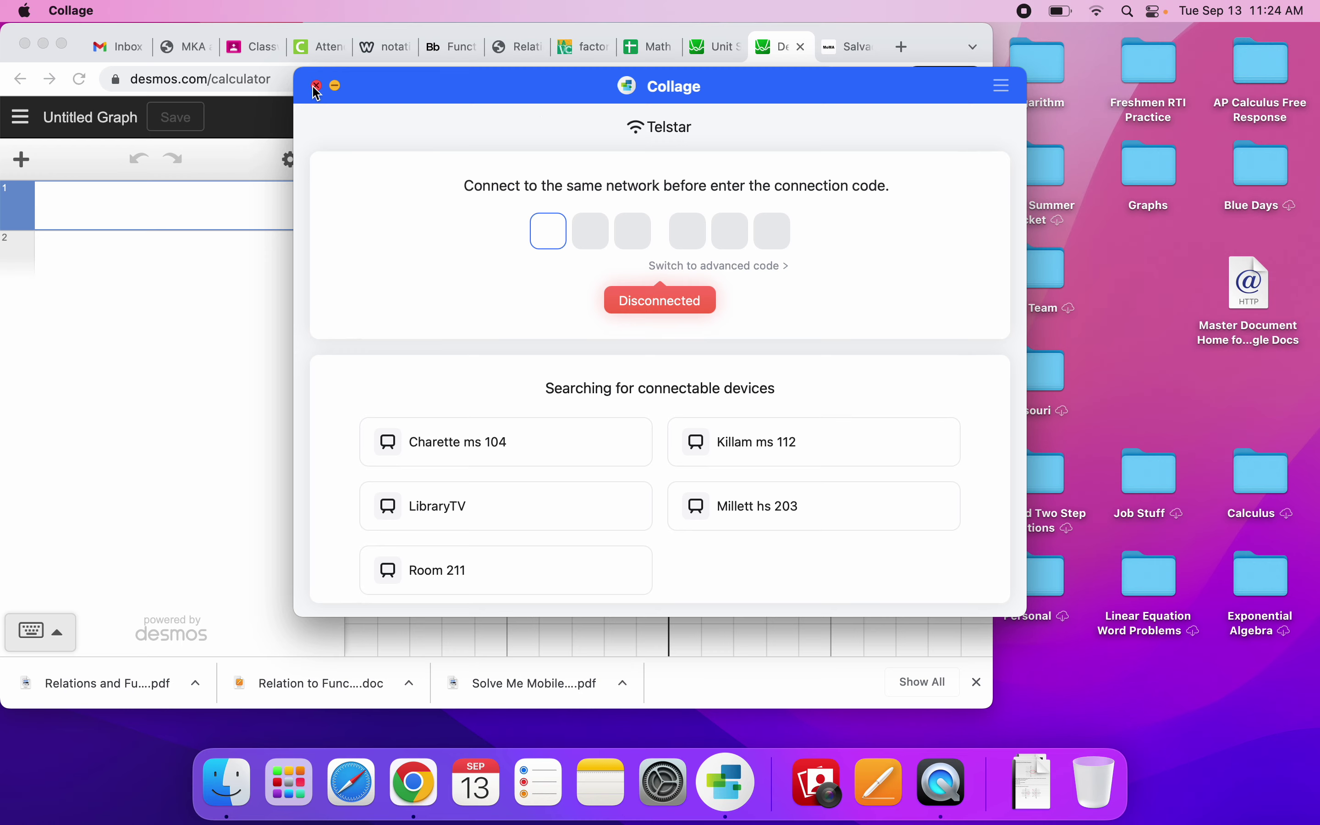
{"action": "left_click", "coordinate": [316, 86]}
Detach the notation packet tab into its own window and close it
{"action": "left_click", "coordinate": [395, 39]}
{"action": "left_click_drag", "start_coordinate": [396, 39], "coordinate": [139, 82]}
{"action": "left_click", "coordinate": [39, 86]}
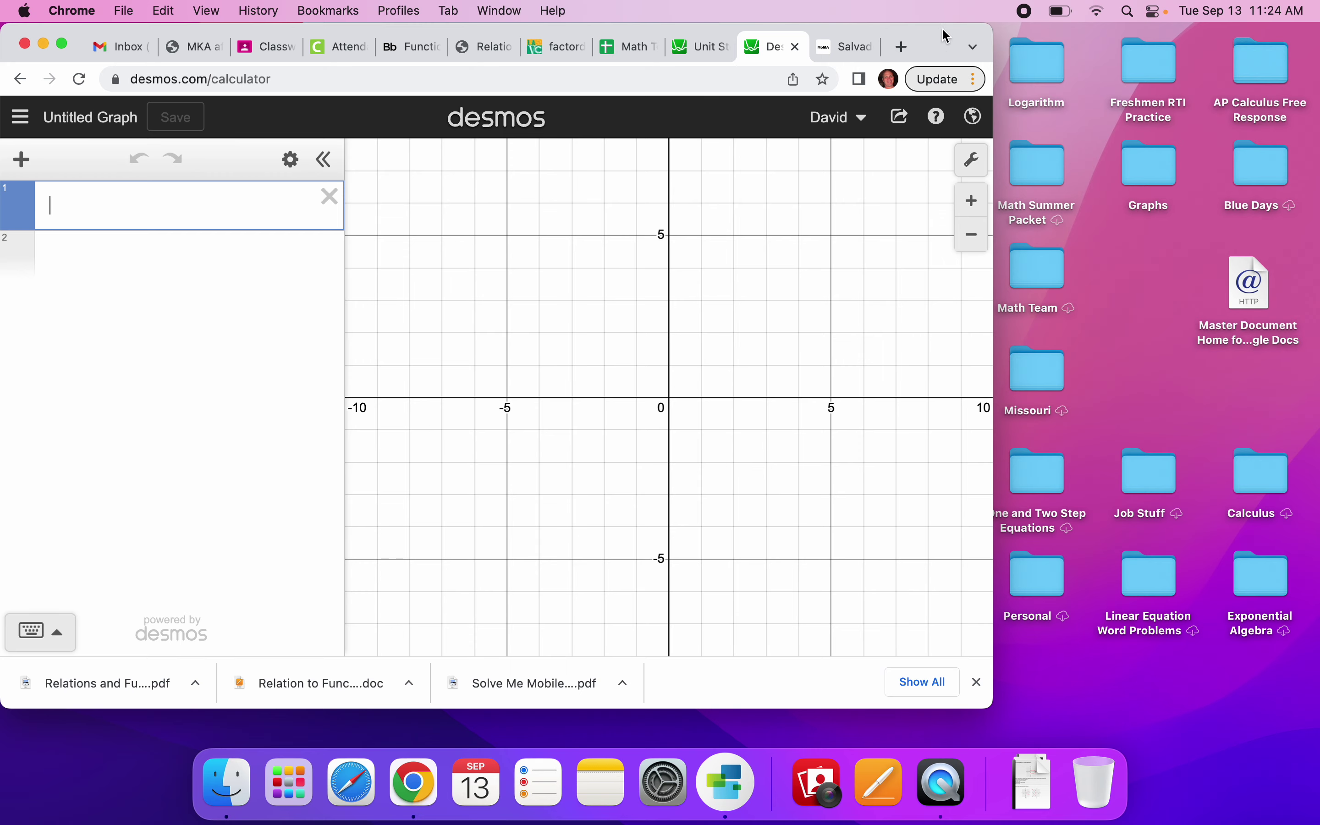
Drag the painting screenshot from the desktop into Desmos as an image centred at (0,0), width 10, height 7.2
{"action": "left_click_drag", "start_coordinate": [940, 33], "coordinate": [1312, 9]}
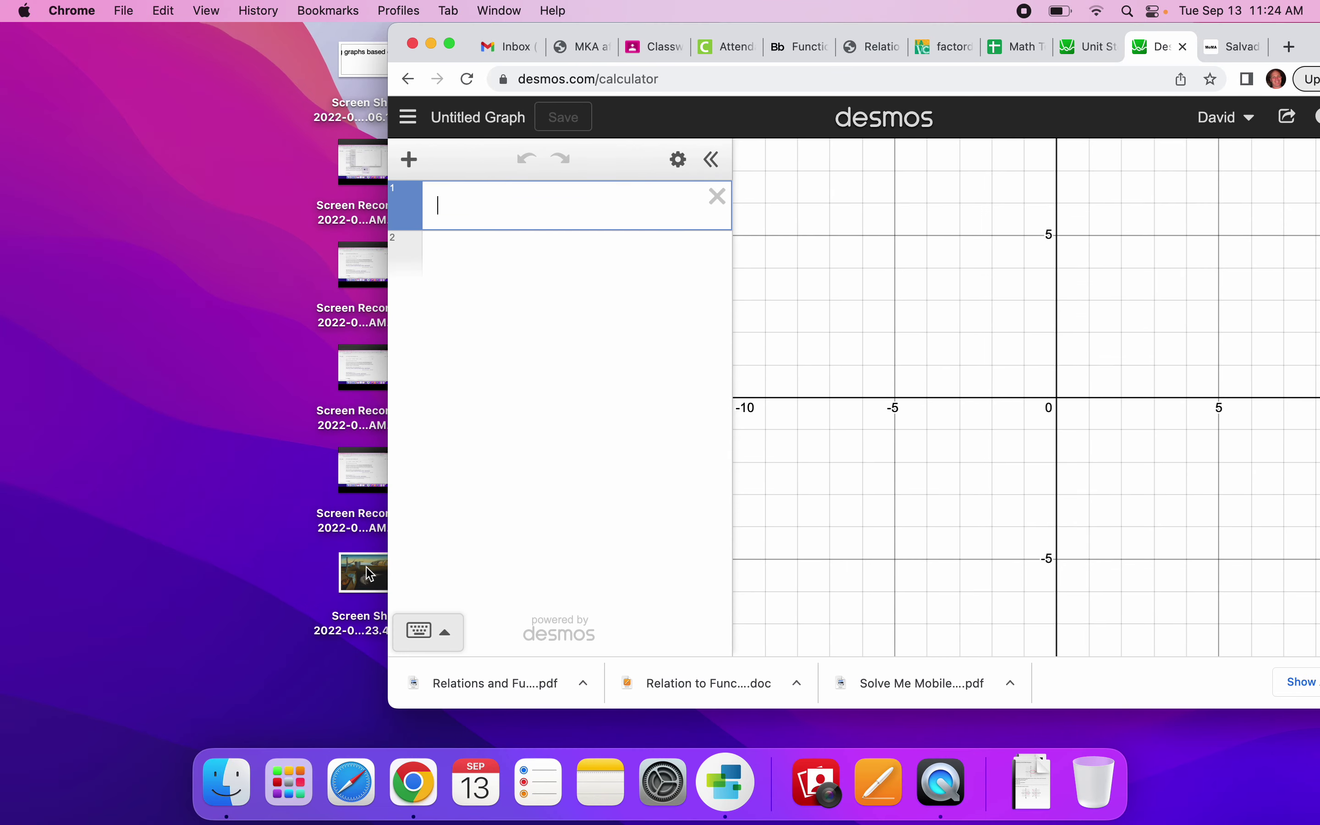
{"action": "left_click_drag", "start_coordinate": [382, 576], "coordinate": [1062, 405]}
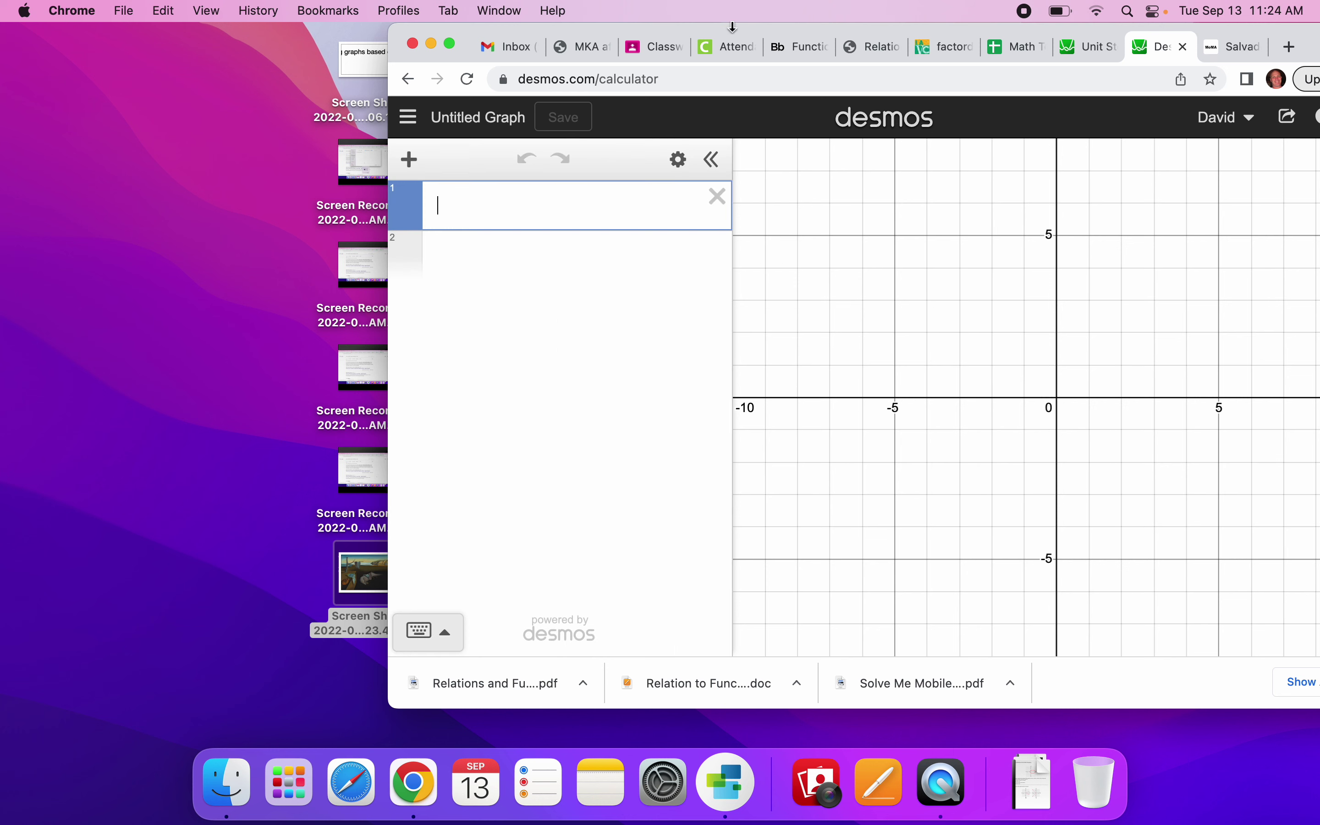
{"action": "left_click_drag", "start_coordinate": [372, 567], "coordinate": [643, 403]}
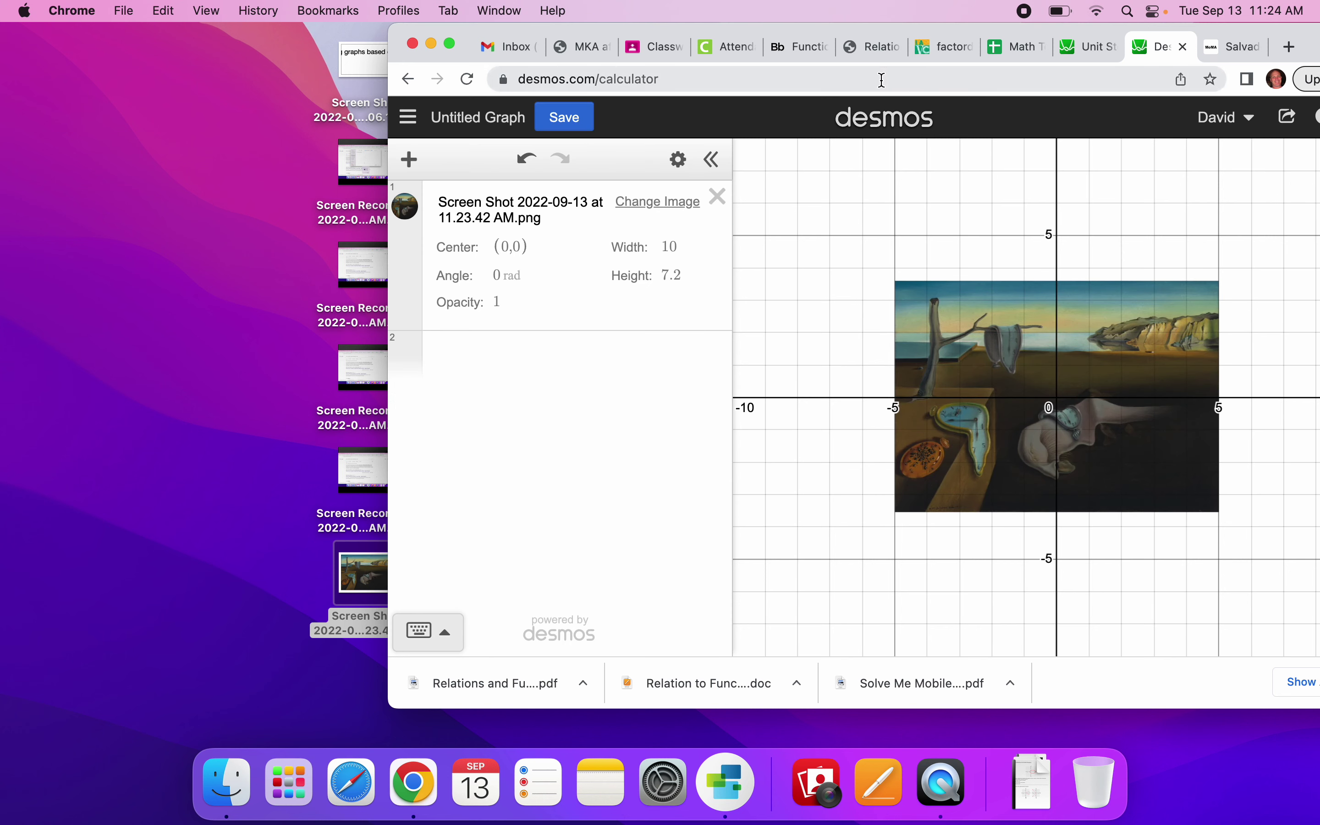
{"action": "left_click_drag", "start_coordinate": [464, 26], "coordinate": [166, 13]}
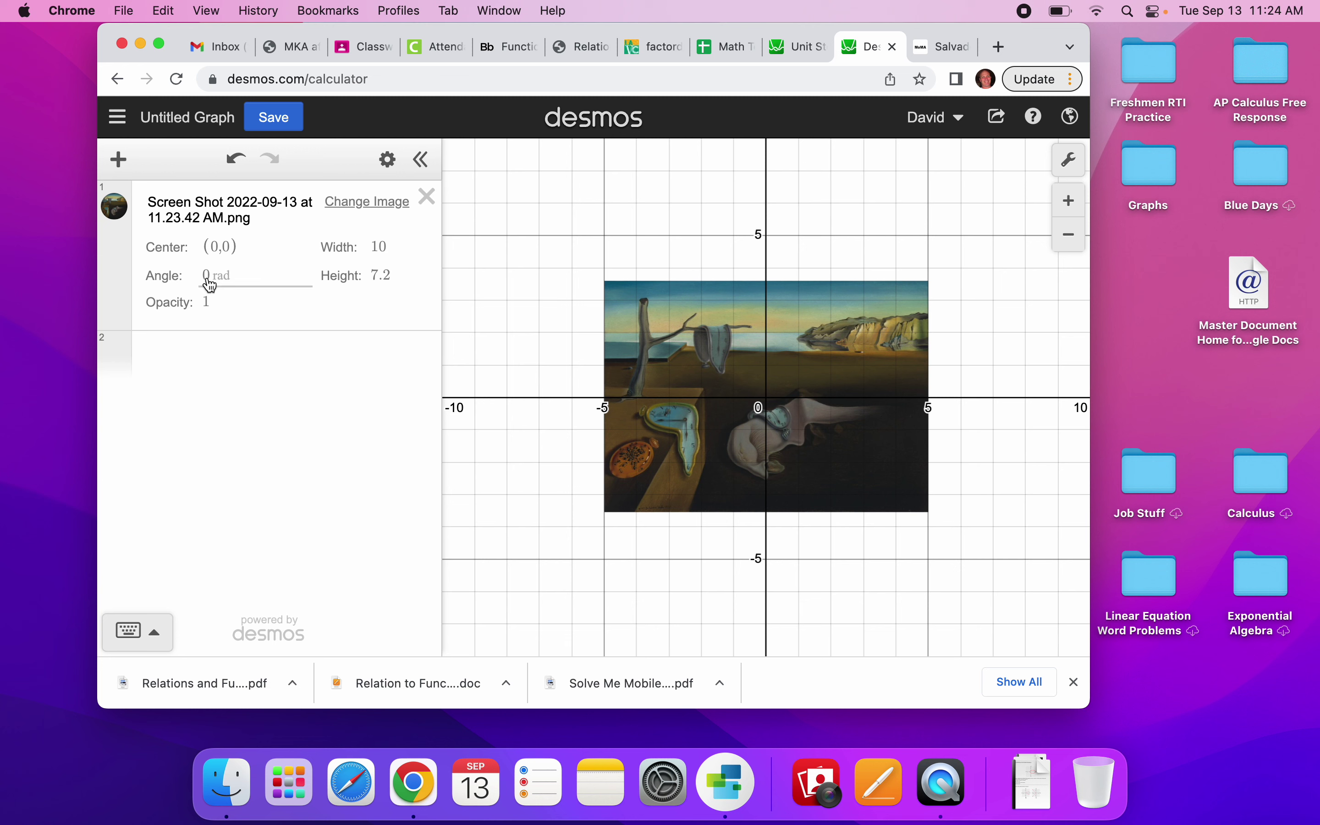
Set the painting image's opacity to 0.5 and start an empty expression row beneath it
{"action": "left_click", "coordinate": [207, 303]}
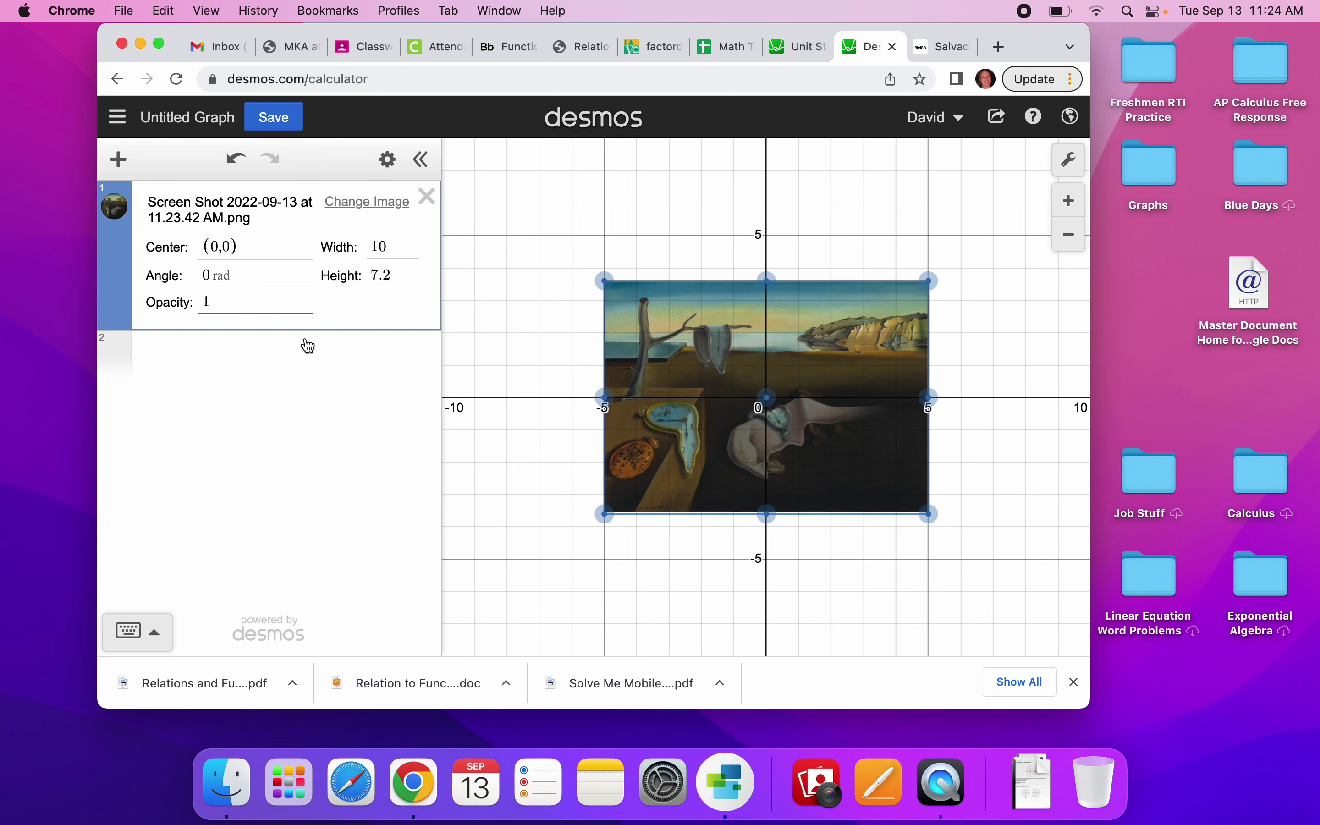
{"action": "key", "text": "BackSpace"}
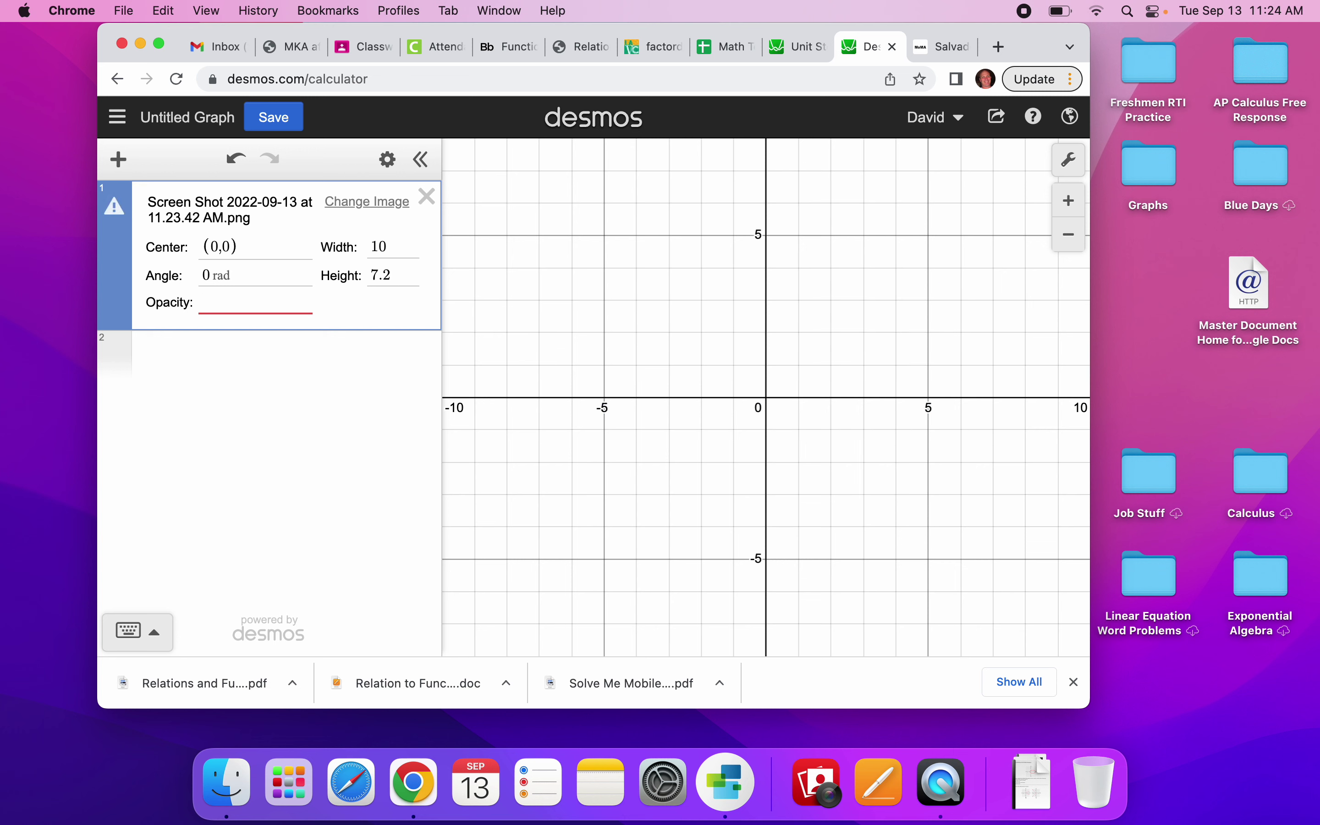
{"action": "type", "text": "0.5"}
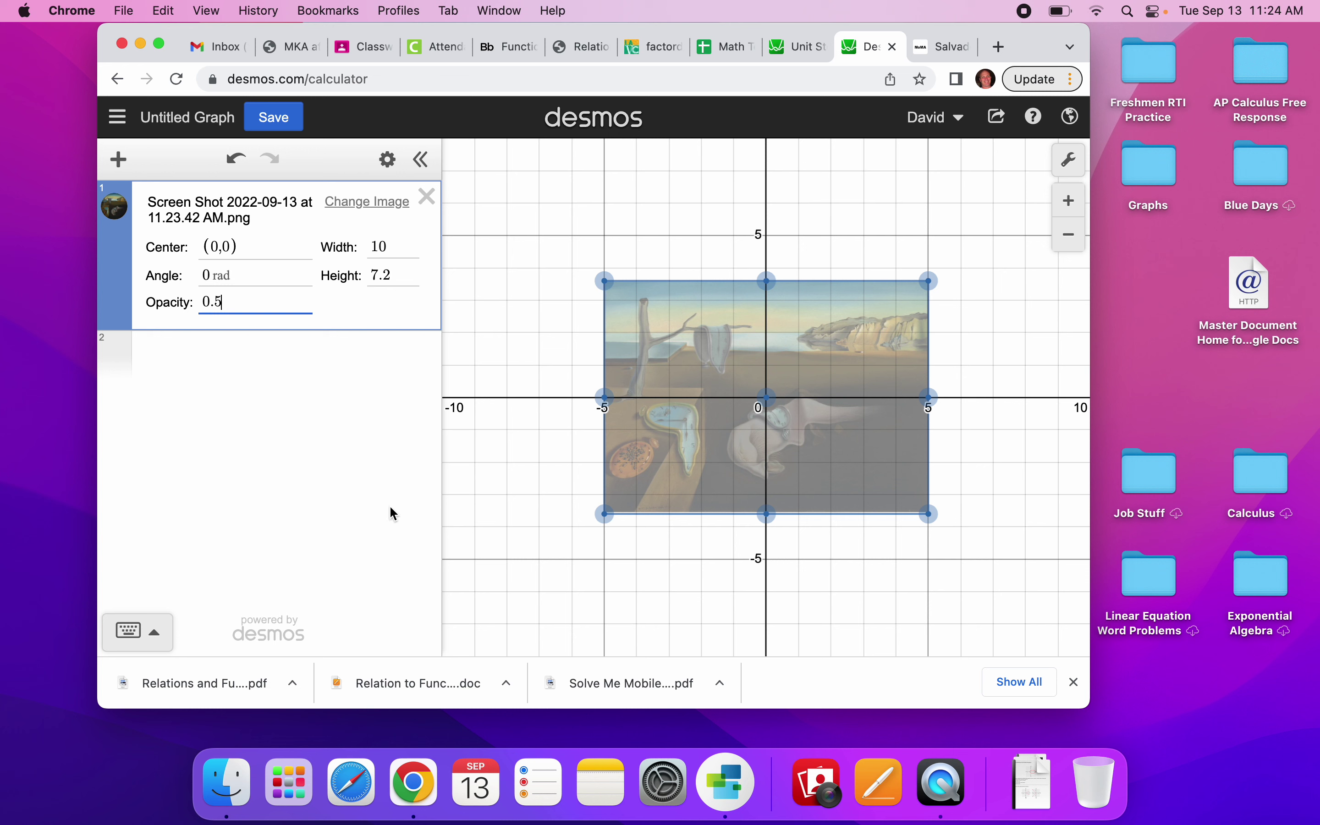
{"action": "left_click", "coordinate": [235, 360]}
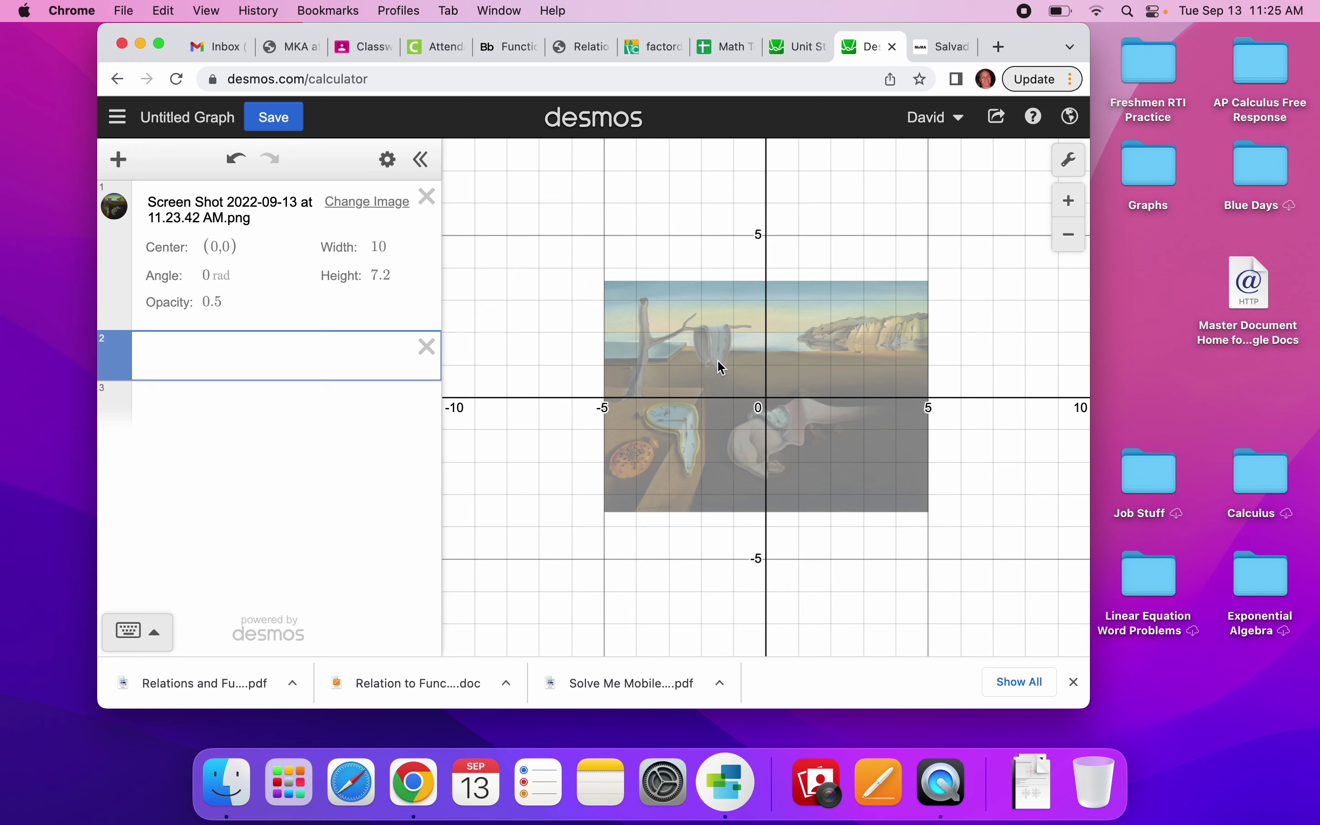
Zoom in on the graph until the x-axis spans about -4 to 6
{"action": "scroll", "coordinate": [723, 358], "scroll_direction": "up", "scroll_amount": 5}
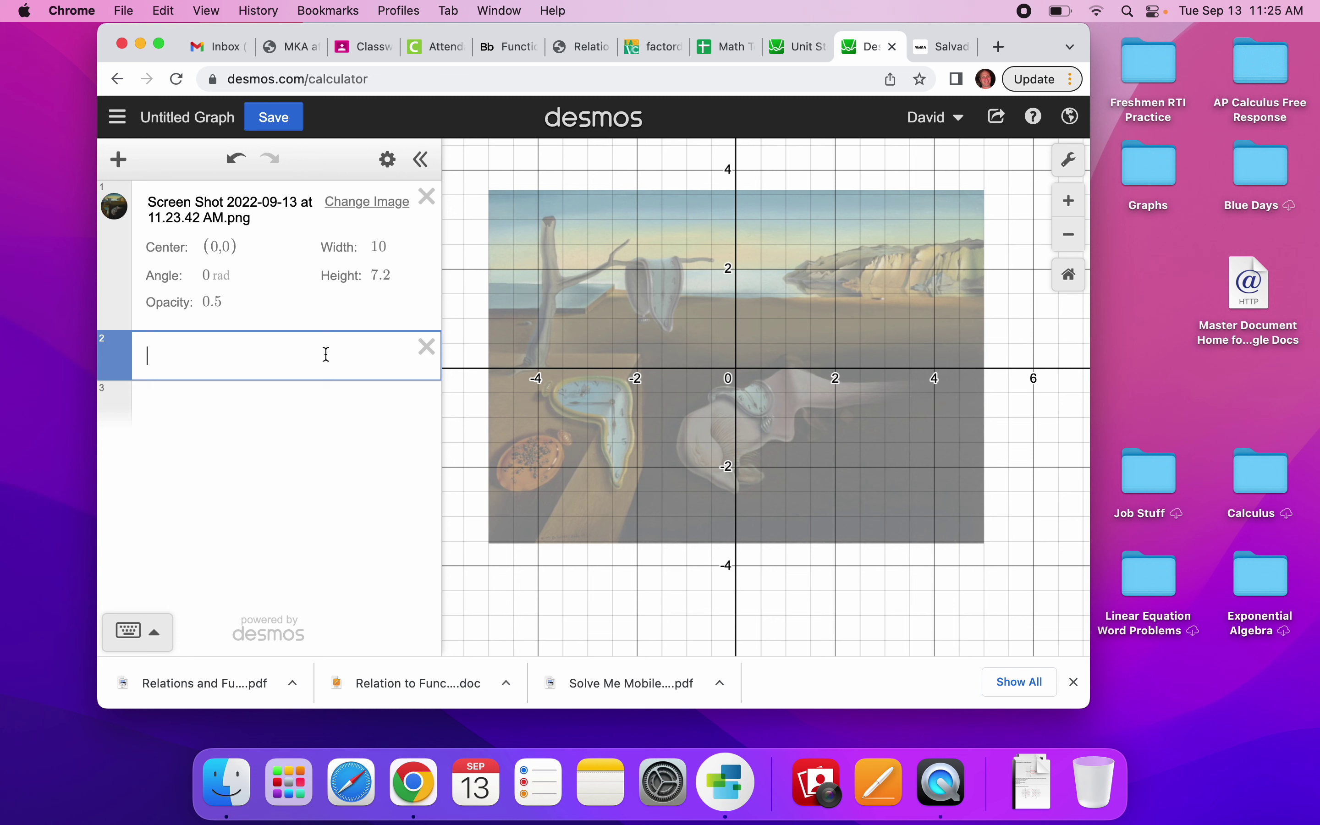
Enter (x+1.9)^2+2.2 in row 2, placing the parabola's vertex at (-1.9, 2.2)
{"action": "type", "text": "()"}
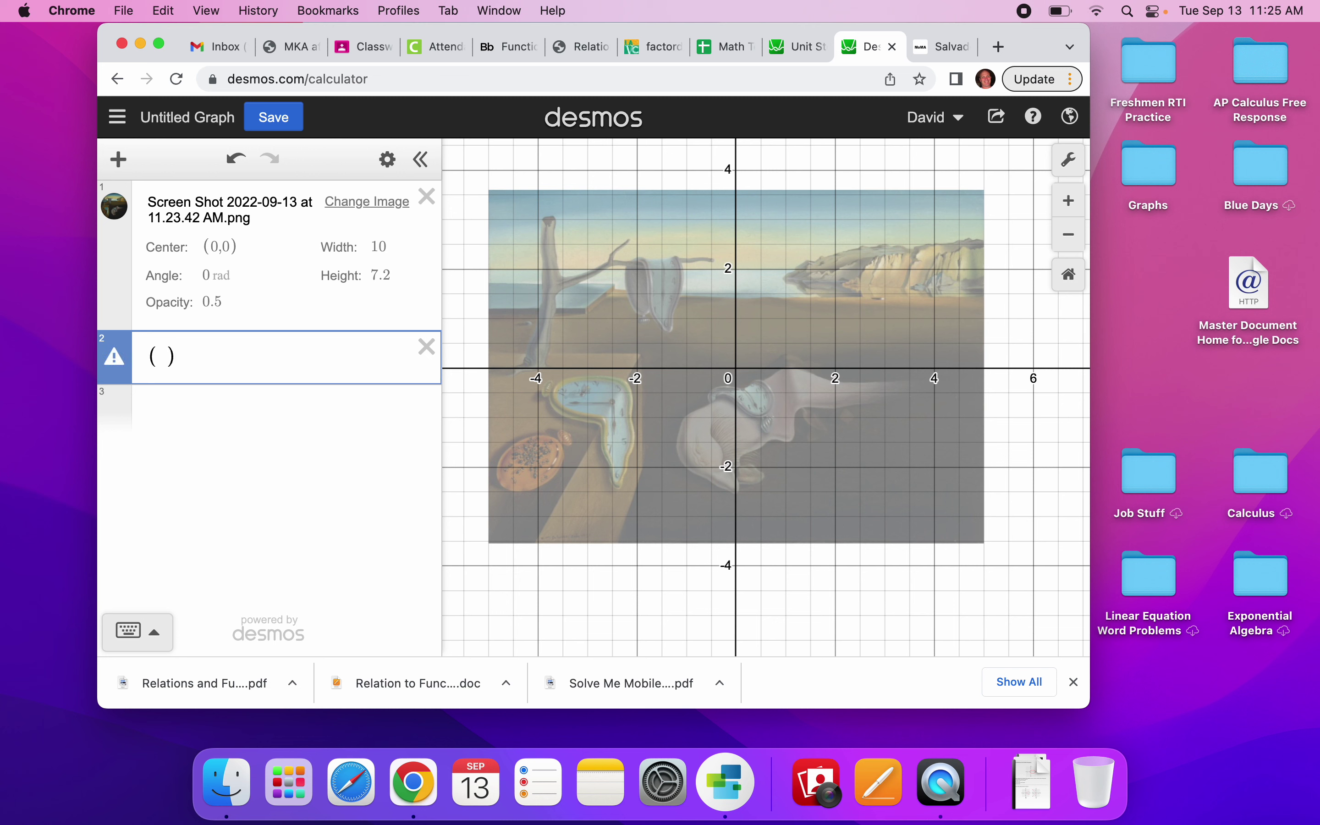
{"action": "type", "text": "^2"}
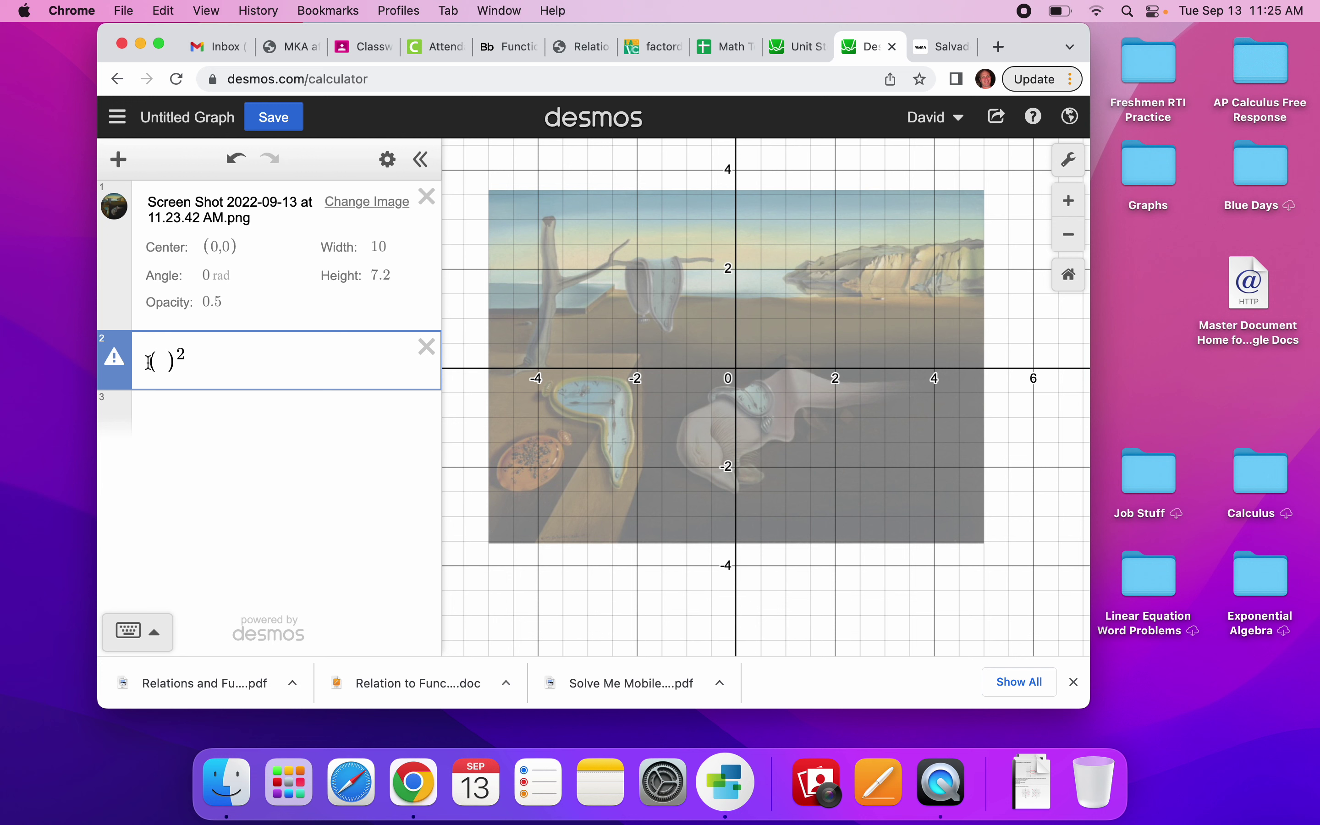
{"action": "left_click", "coordinate": [161, 361]}
{"action": "type", "text": "x+1.9"}
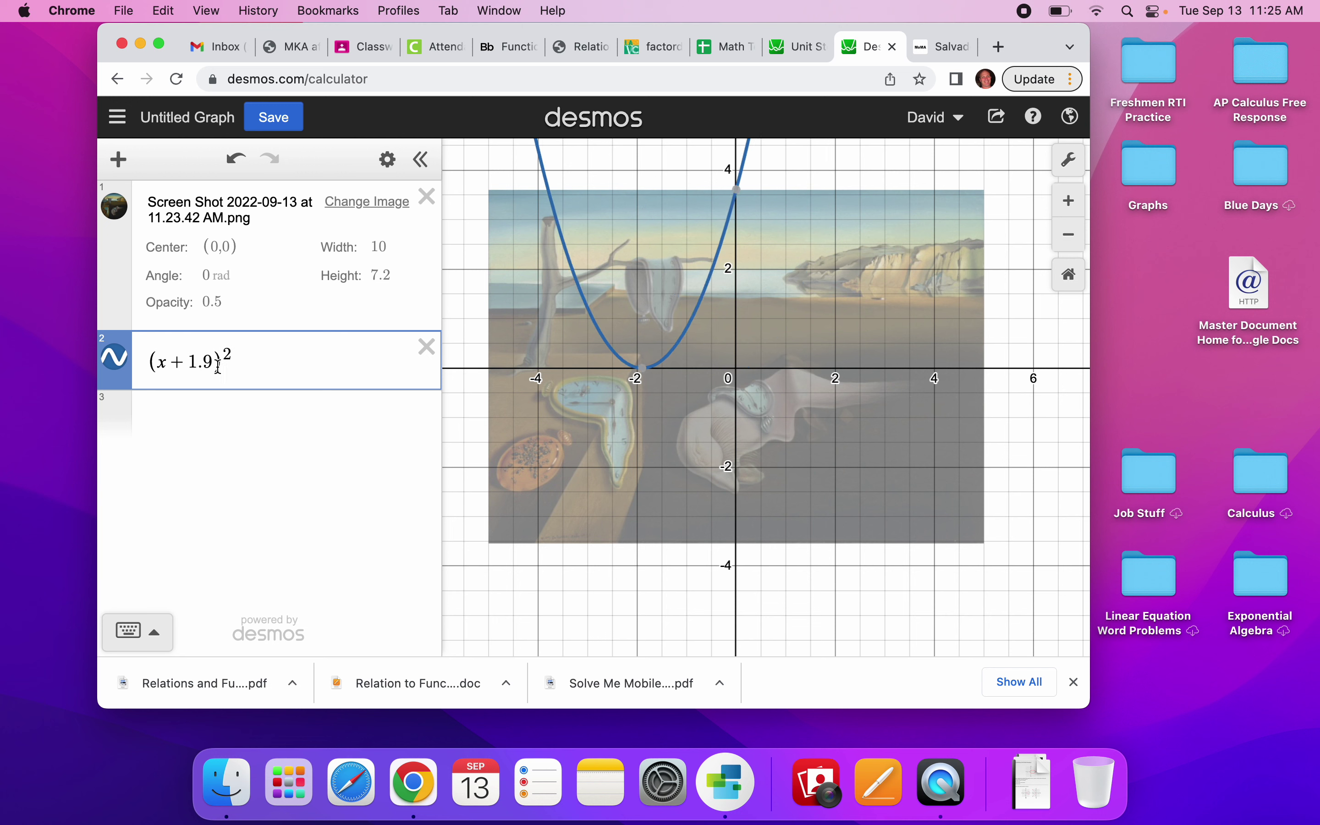
{"action": "left_click", "coordinate": [244, 372]}
{"action": "type", "text": "+2"}
{"action": "type", "text": "5"}
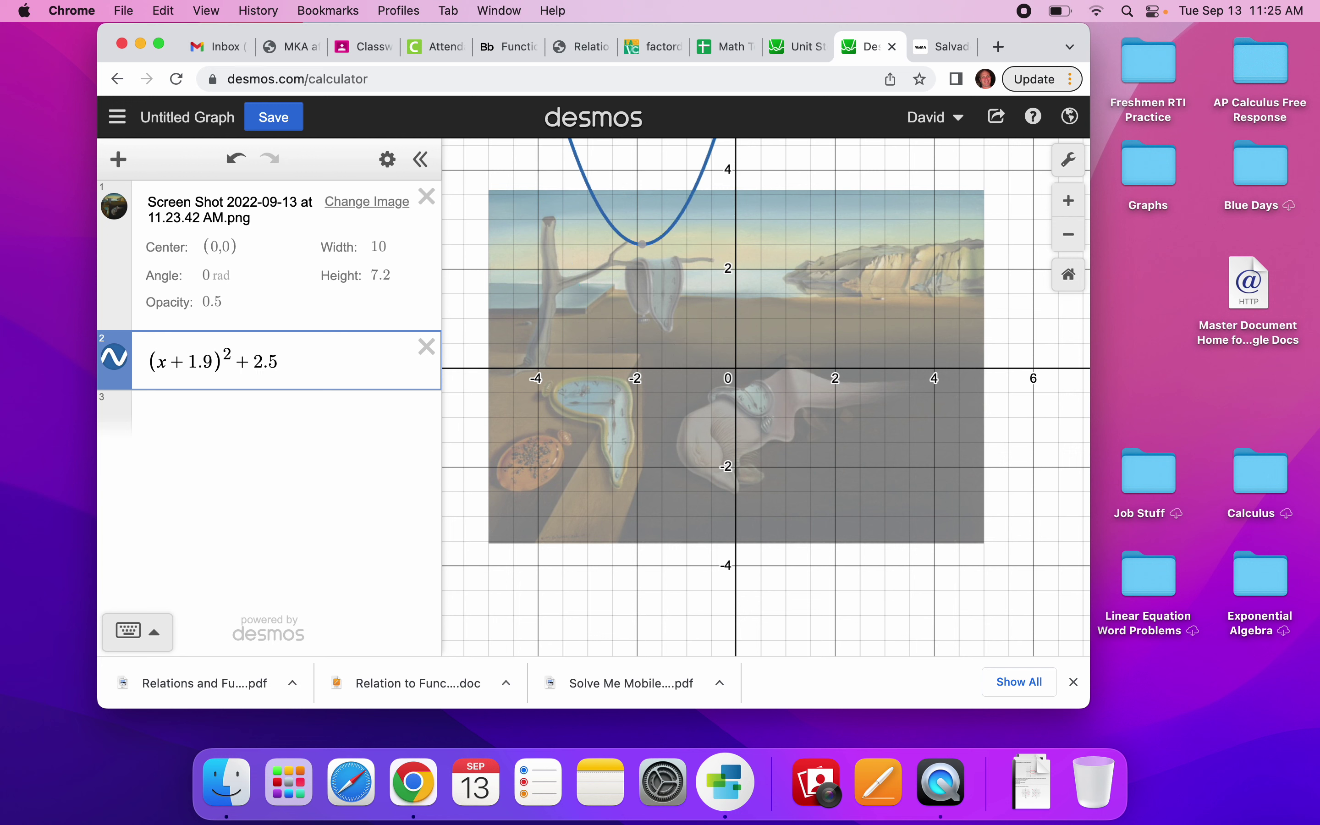
{"action": "key", "text": "BackSpace"}
{"action": "key", "text": "BackSpace"}
{"action": "type", "text": ".2"}
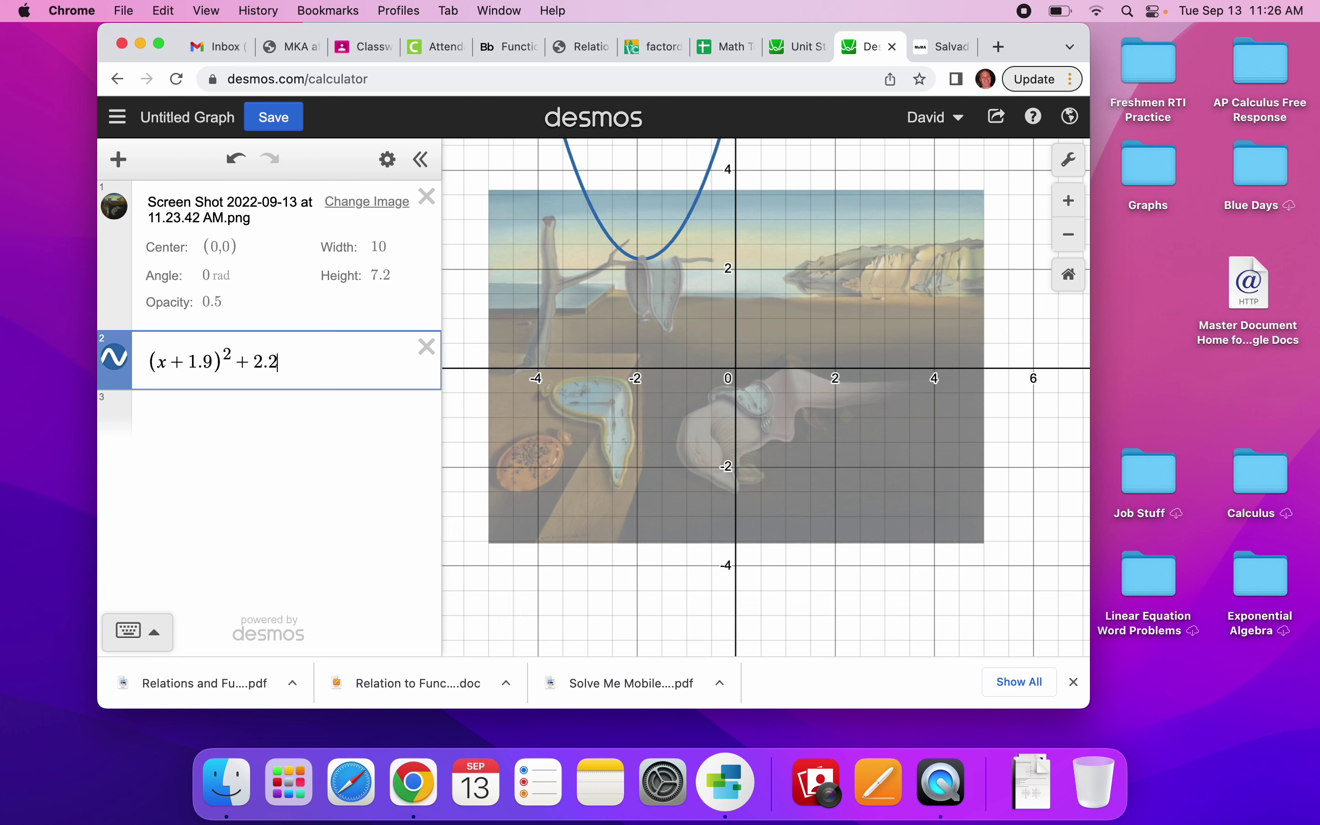
Edit row 2 to -1(4(x+1.9))^2+2.2, flipping the parabola downward and narrowing it
{"action": "left_click", "coordinate": [151, 362]}
{"action": "type", "text": "-1"}
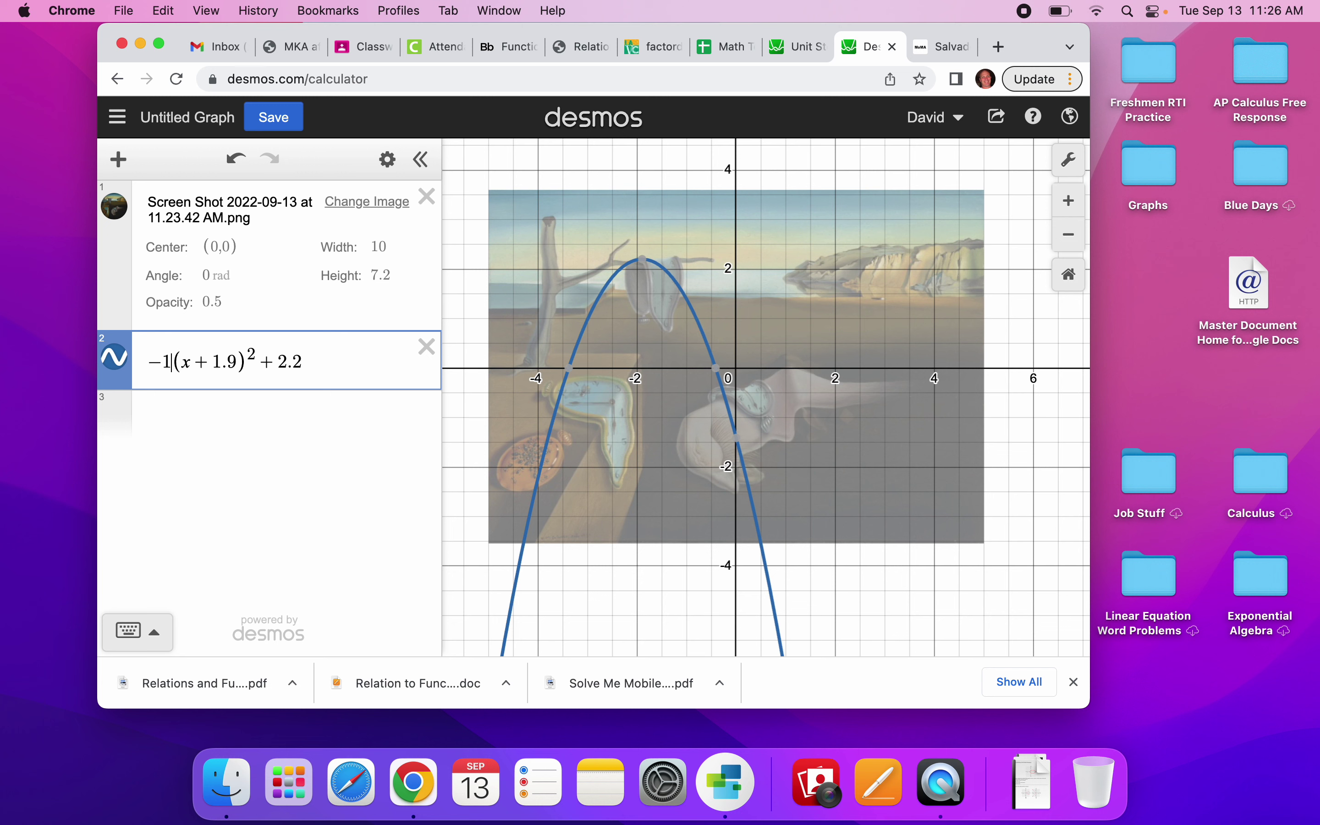
{"action": "left_click", "coordinate": [184, 364]}
{"action": "type", "text": "4("}
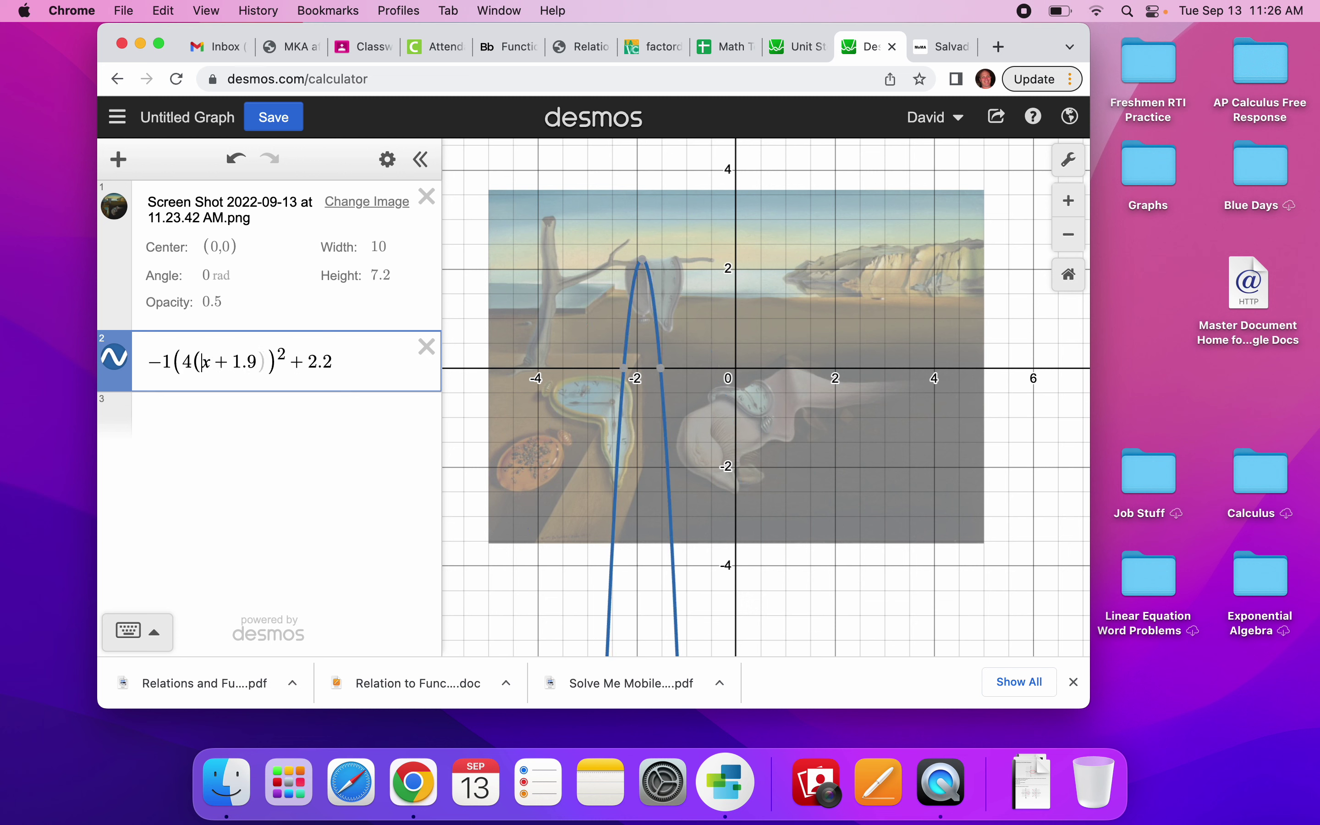
{"action": "left_click", "coordinate": [267, 363]}
{"action": "type", "text": ")"}
{"action": "mouse_move", "coordinate": [644, 272]}
{"action": "left_click", "coordinate": [377, 362]}
Append the domain restriction {-1.9<x<=-1.7} to the parabola in row 2
{"action": "type", "text": "{"}
{"action": "type", "text": "-1."}
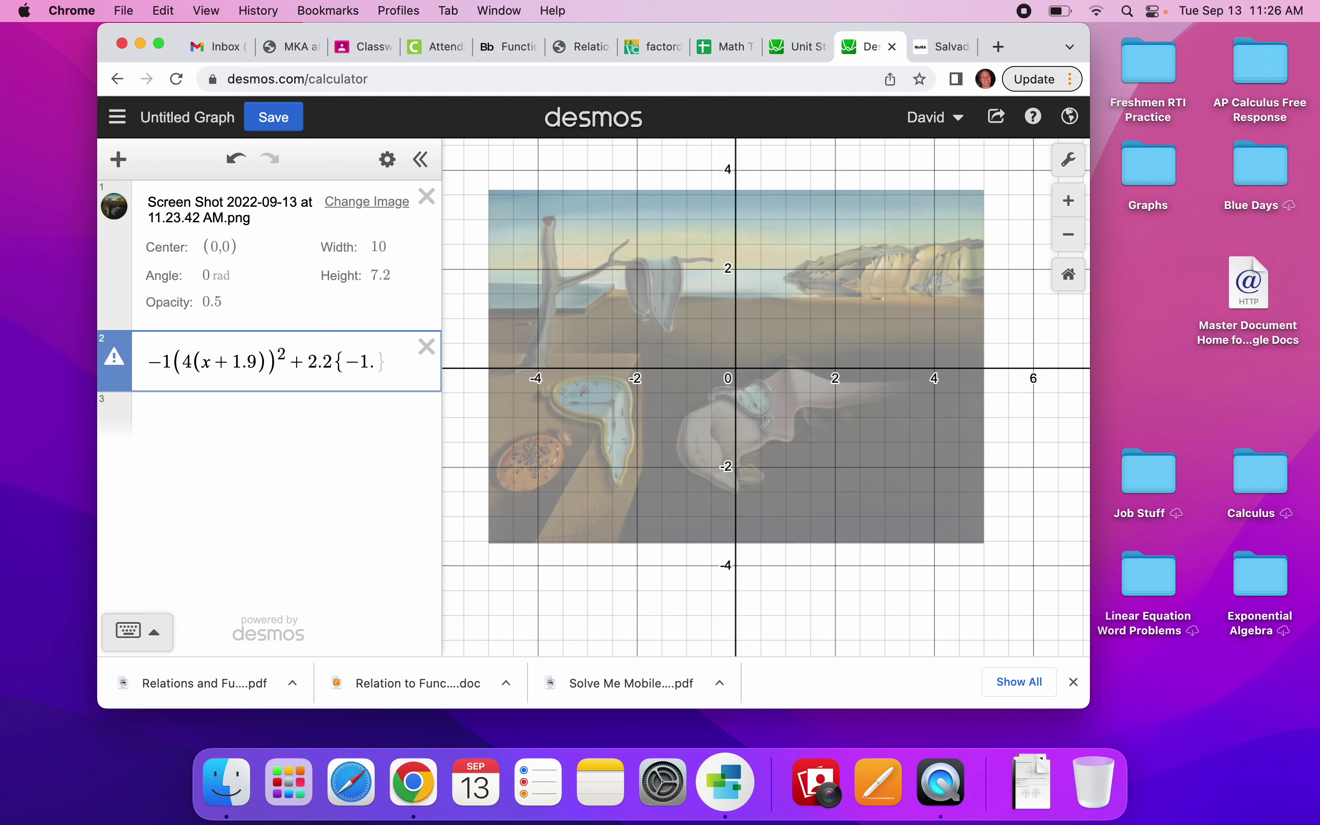
{"action": "type", "text": "9<"}
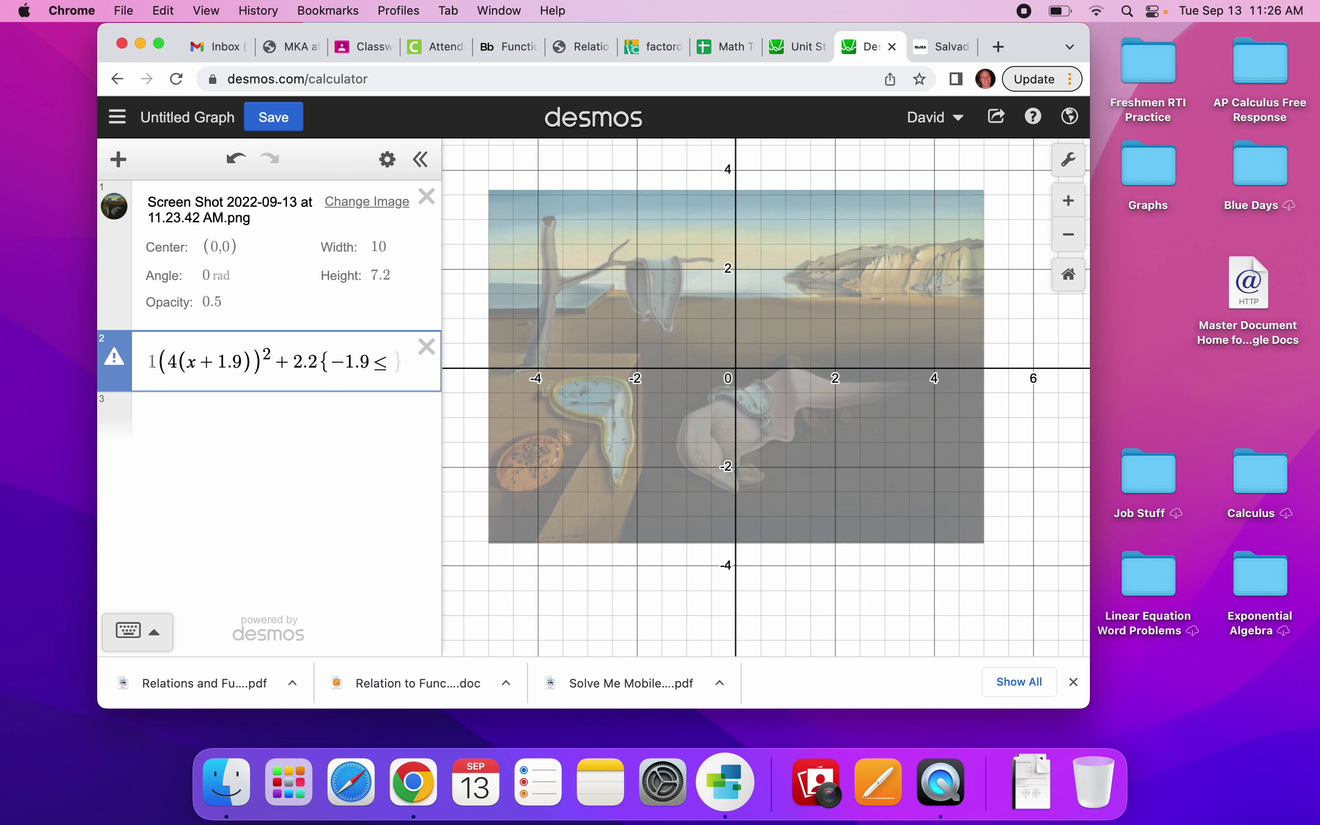
{"action": "type", "text": "x"}
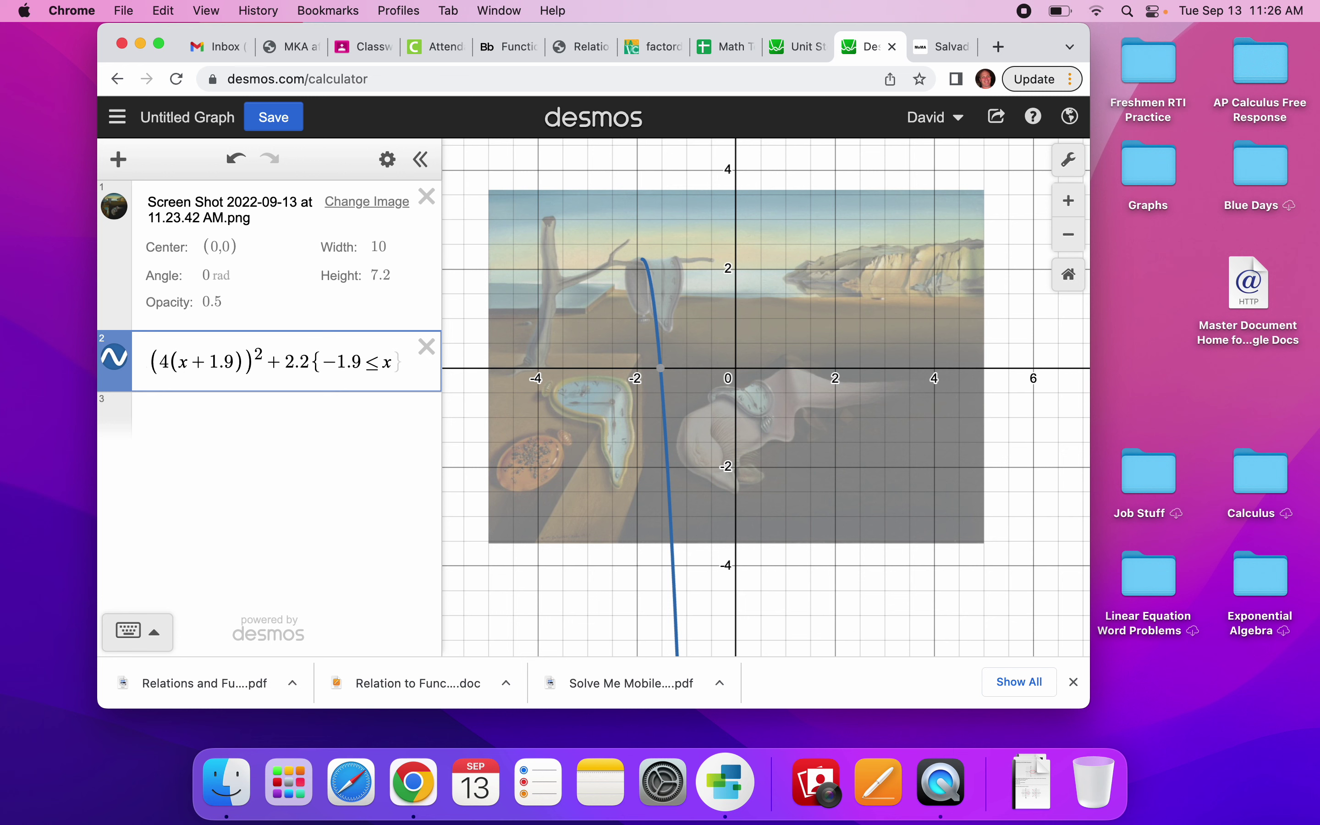
{"action": "type", "text": "<="}
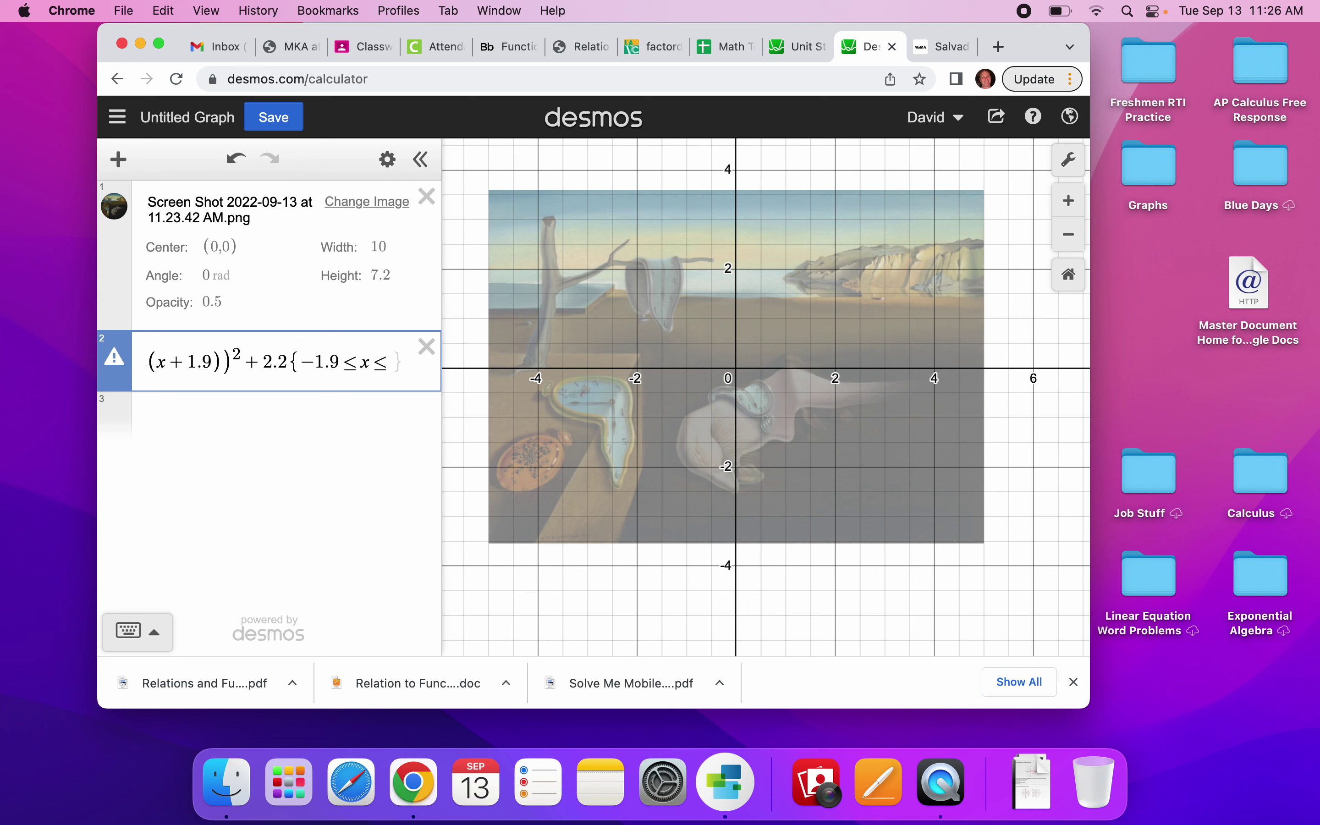
{"action": "type", "text": "-1."}
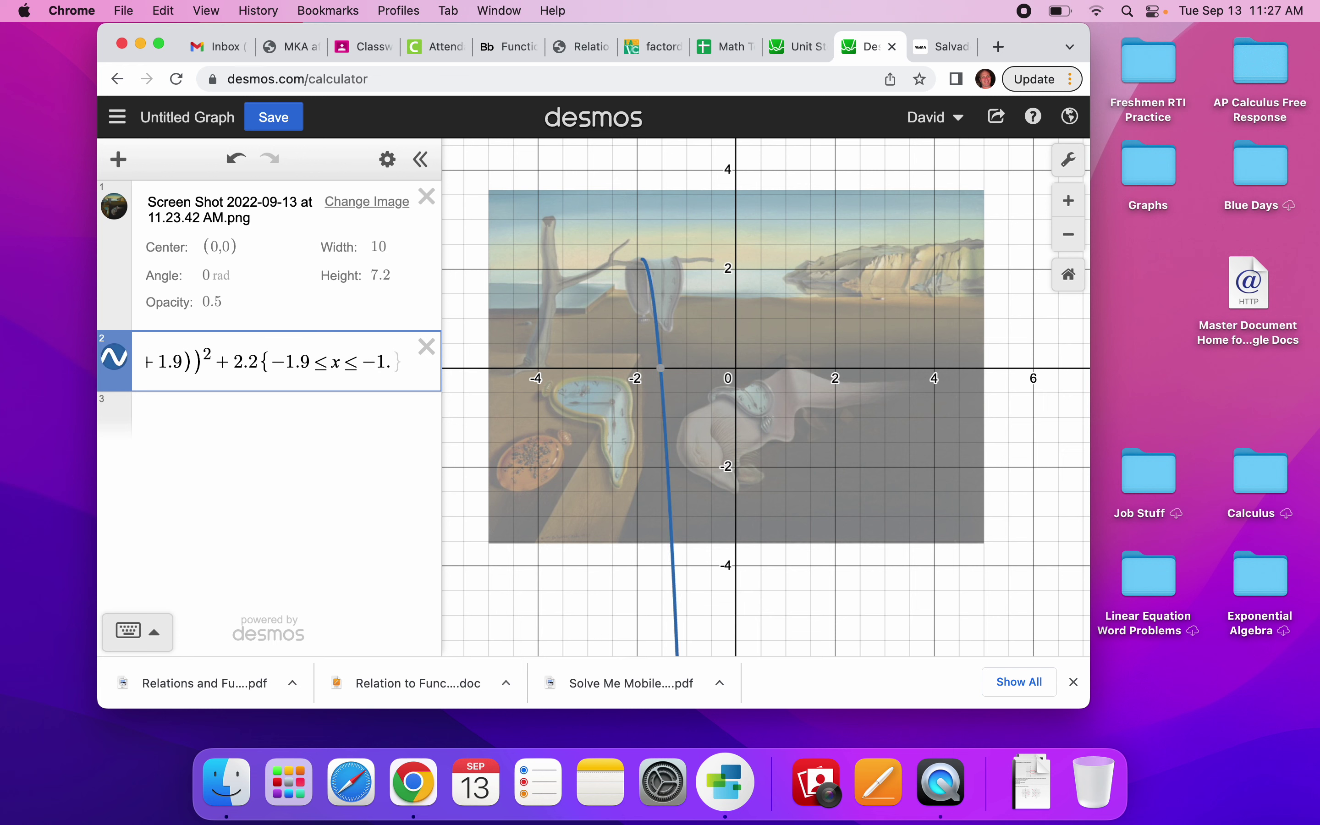
{"action": "type", "text": "7"}
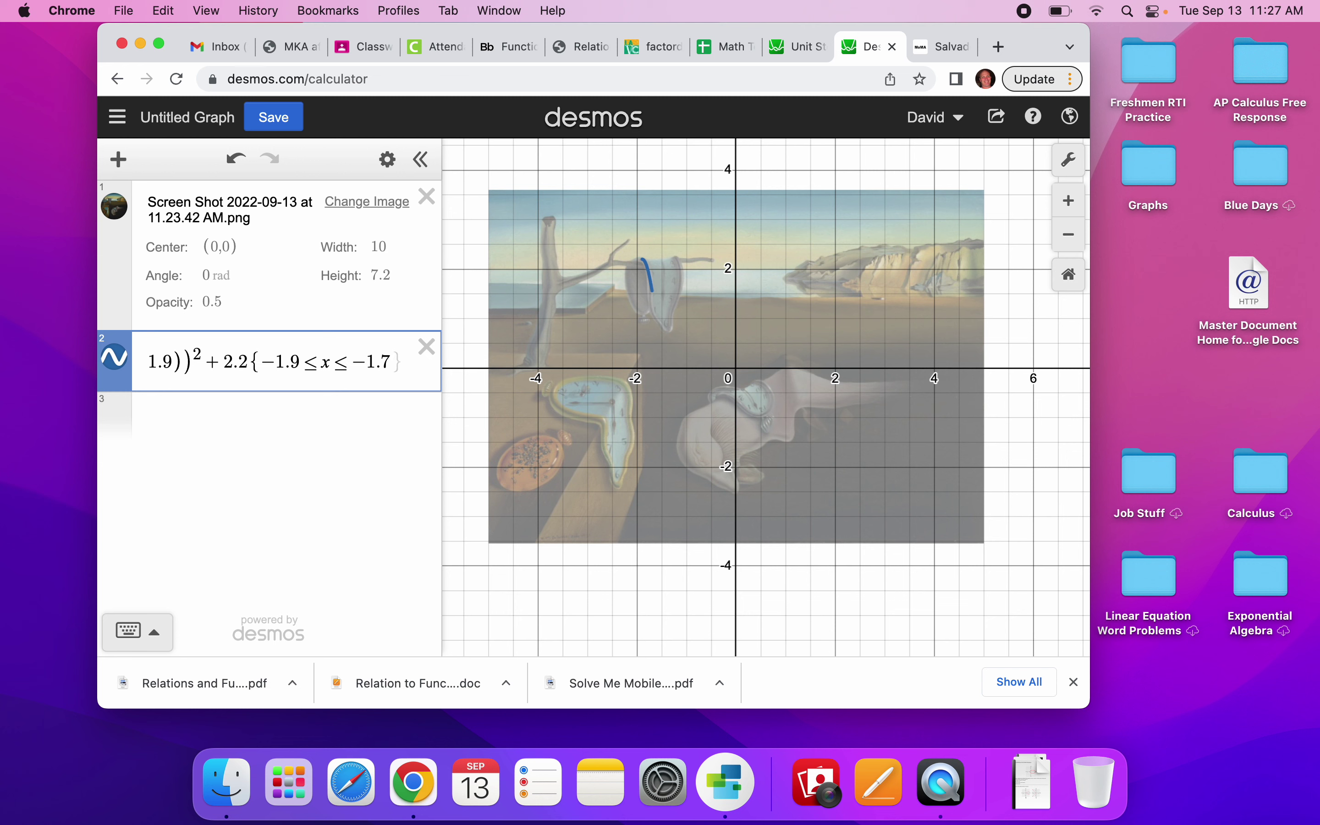
{"action": "type", "text": "}"}
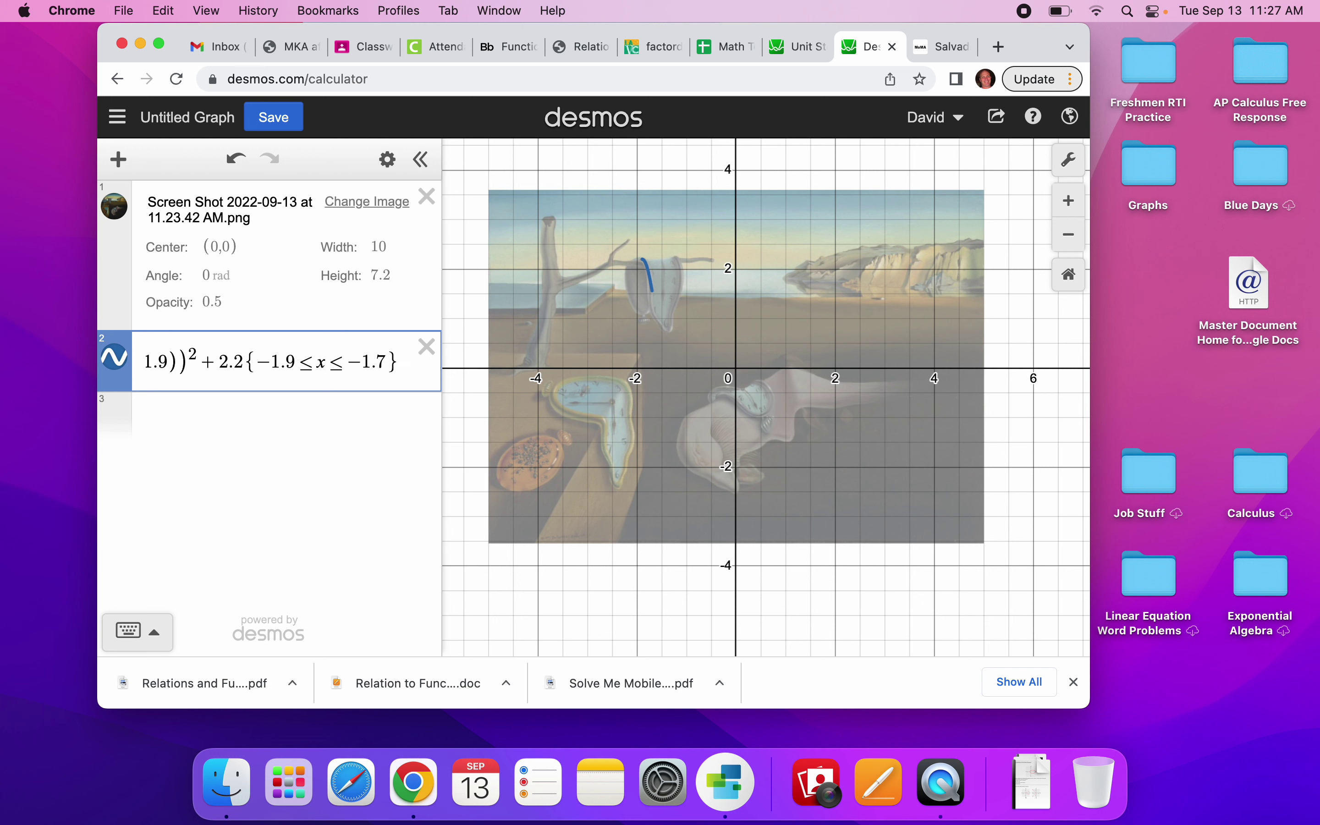
Add an empty expression row 3 below the restricted parabola ending at x ≤ -1.7
{"action": "key", "text": "Return"}
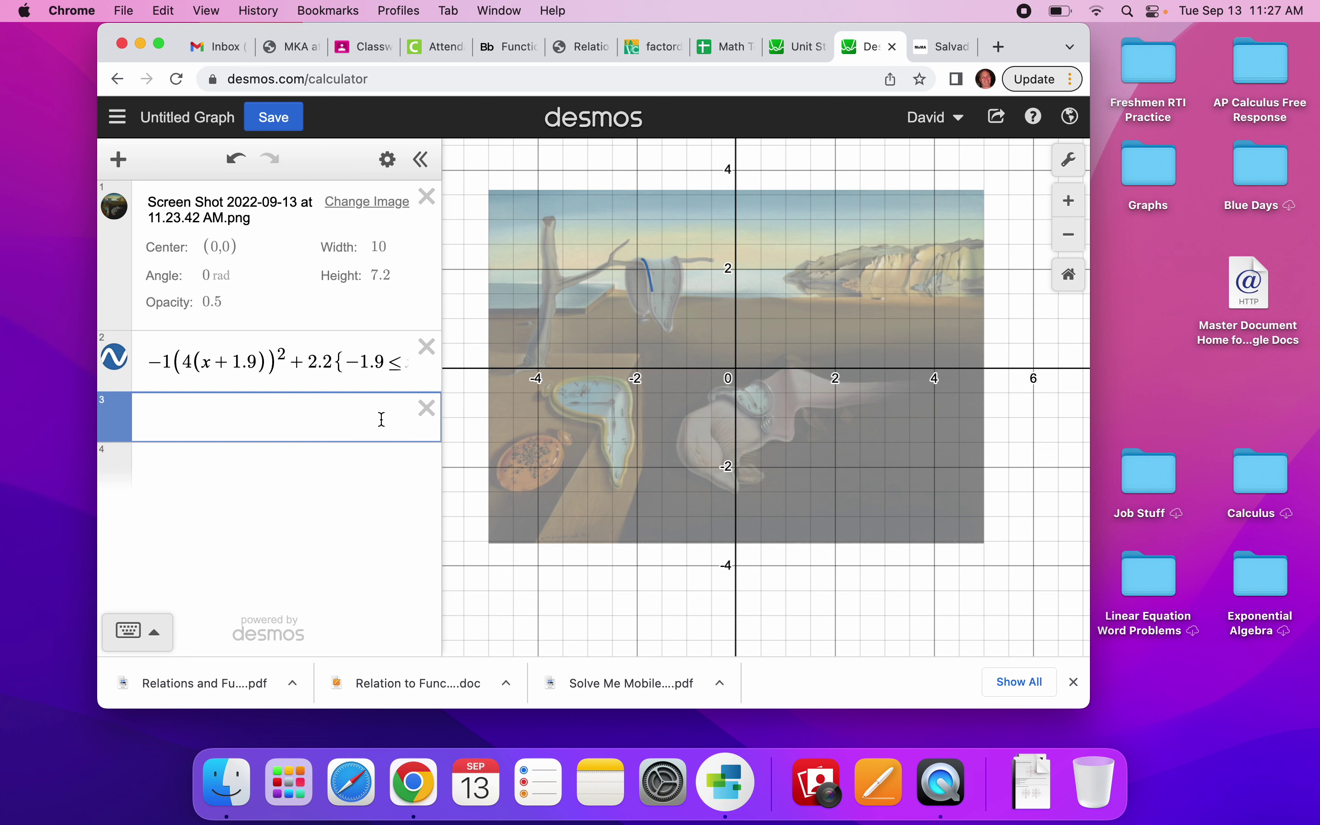
Enter -.75{-3.5<=x<=-2.5} in row 3 to draw the short horizontal segment
{"action": "type", "text": "-.75"}
{"action": "type", "text": "{"}
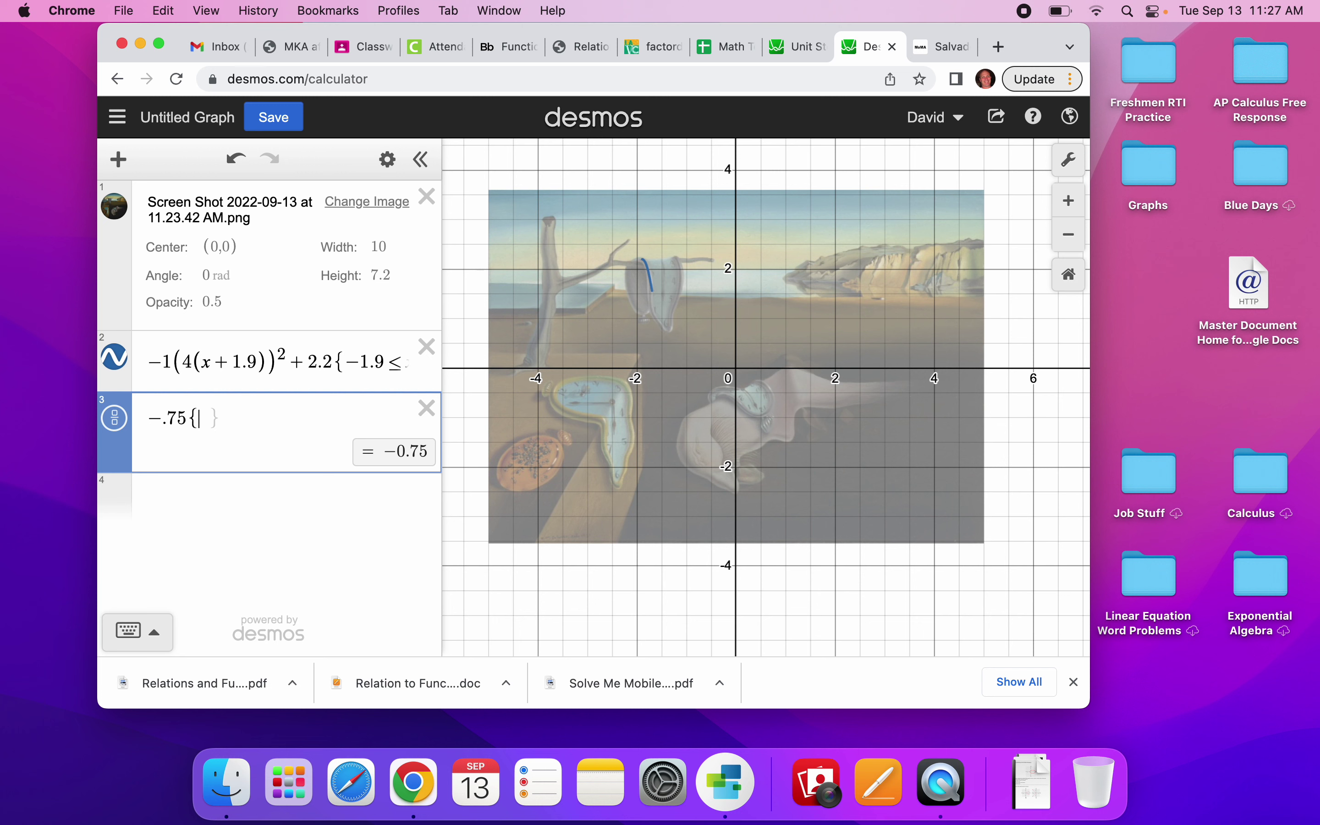
{"action": "type", "text": "-3."}
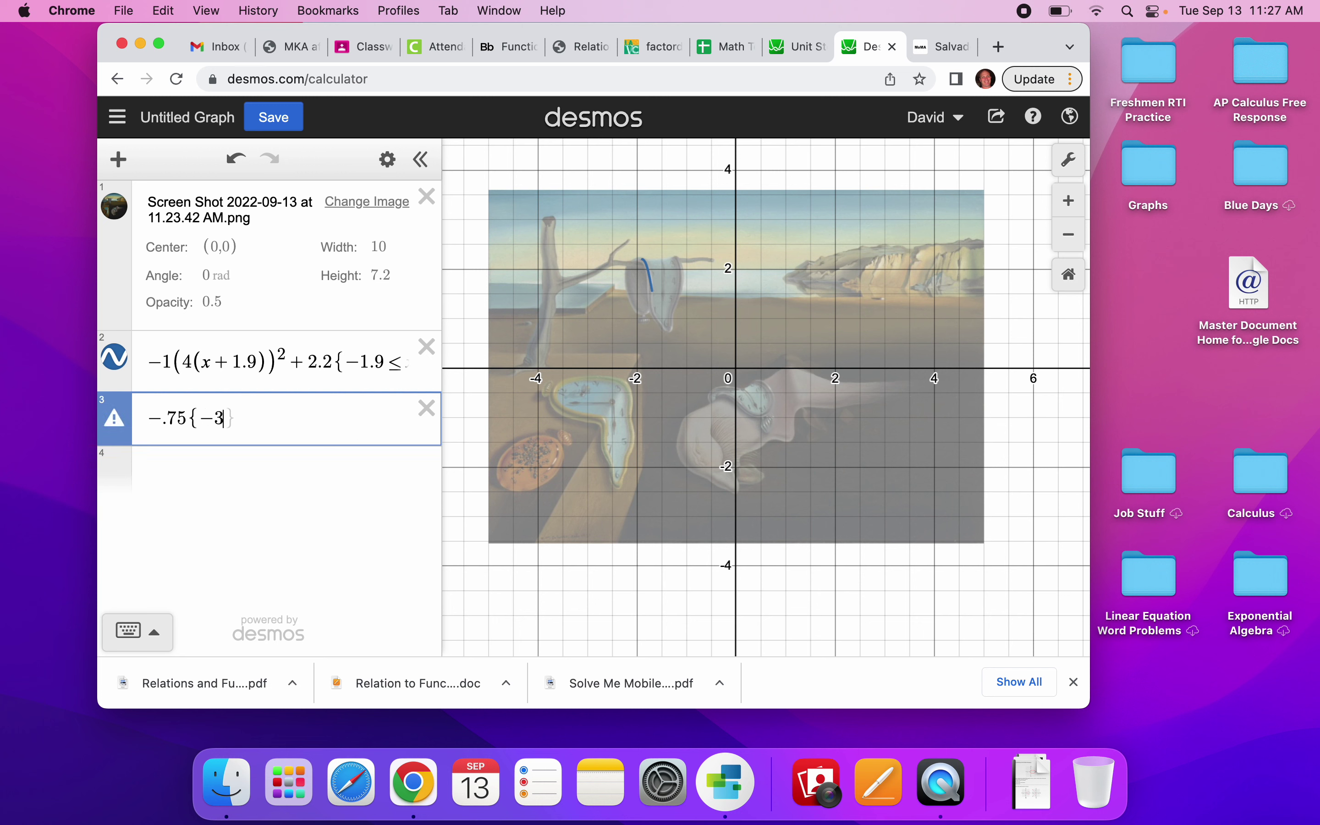
{"action": "type", "text": "5<="}
{"action": "type", "text": "x<="}
{"action": "type", "text": "-"}
{"action": "type", "text": "2.5"}
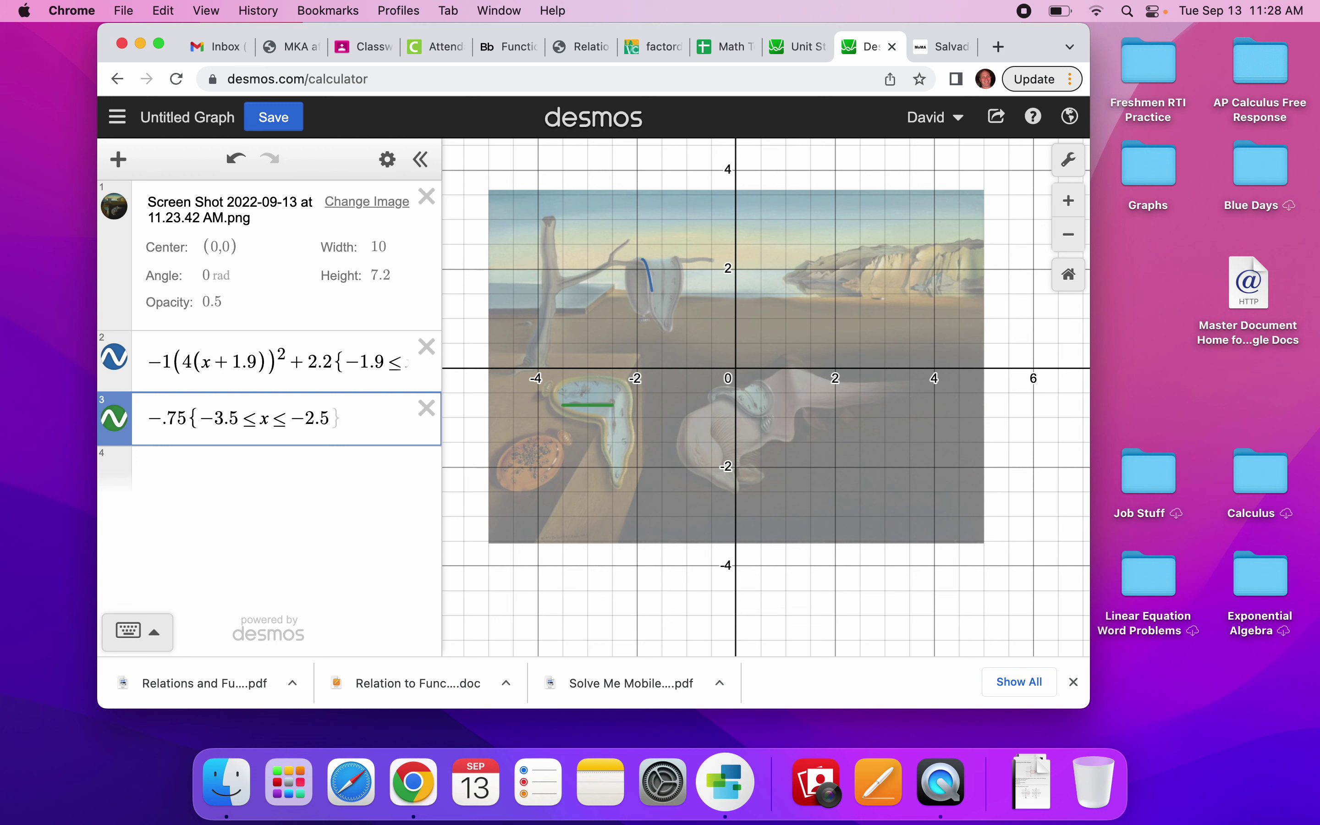
{"action": "type", "text": "}"}
Finish editing the segment expression and save the graph titled 'Salvador Dali'
{"action": "left_click", "coordinate": [214, 123]}
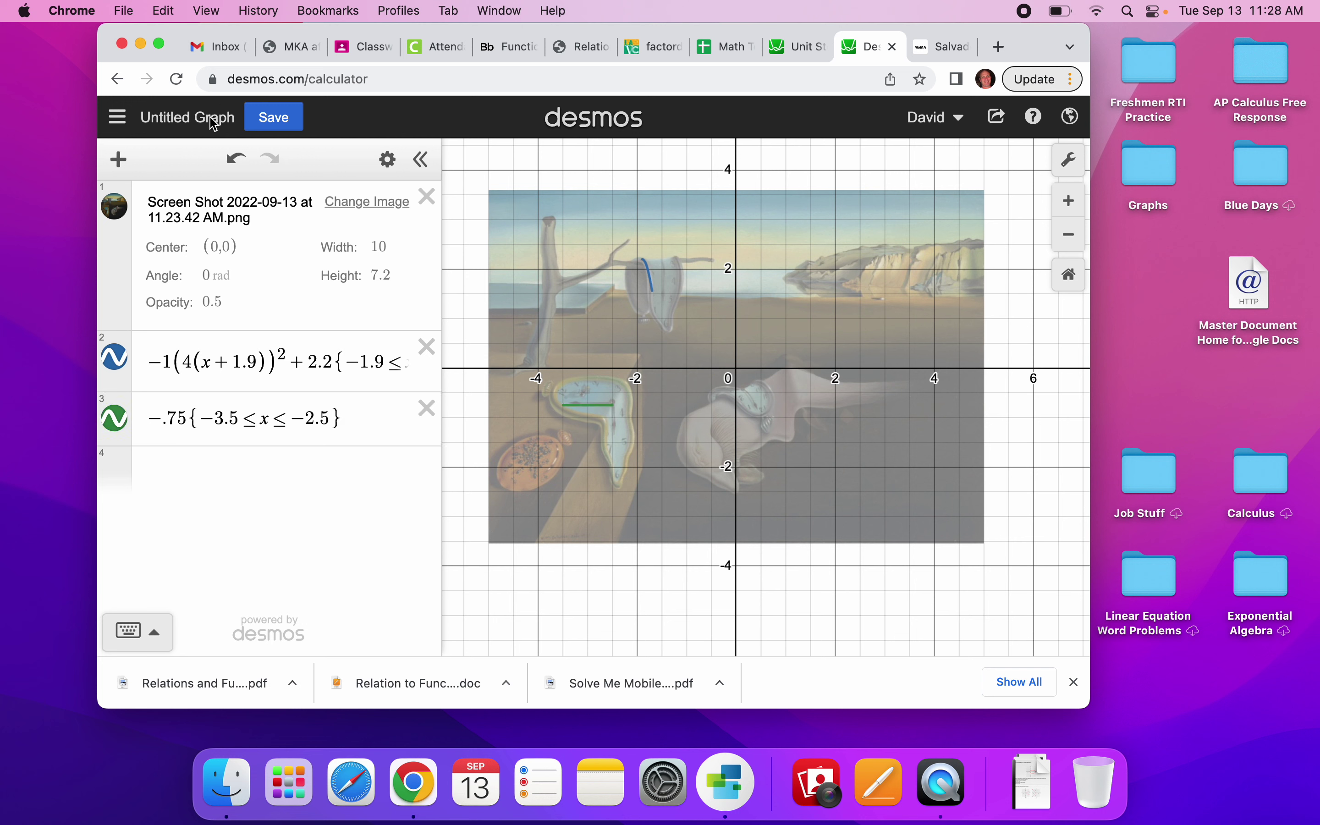
{"action": "left_click", "coordinate": [273, 118]}
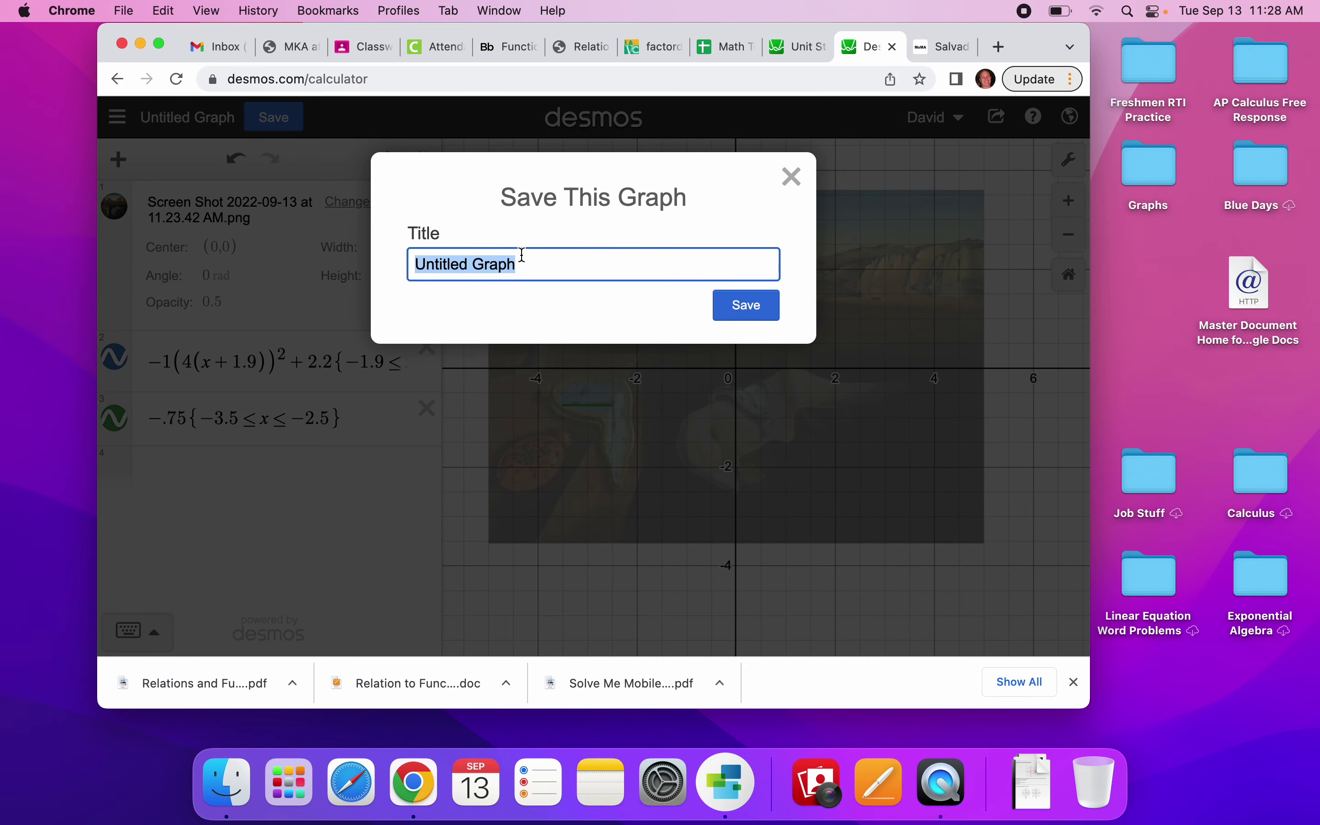
{"action": "type", "text": "Sal"}
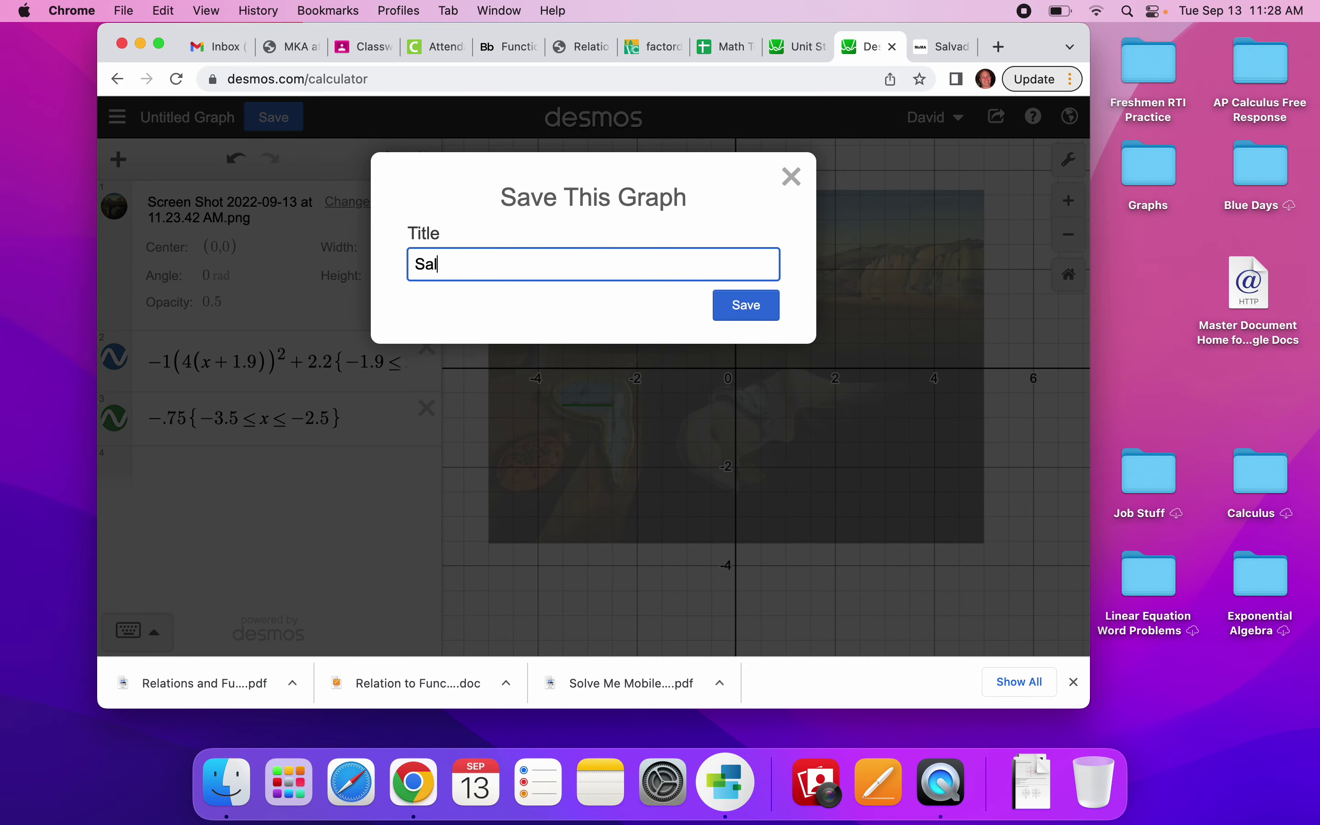
{"action": "type", "text": "vador Dali"}
{"action": "left_click", "coordinate": [756, 306]}
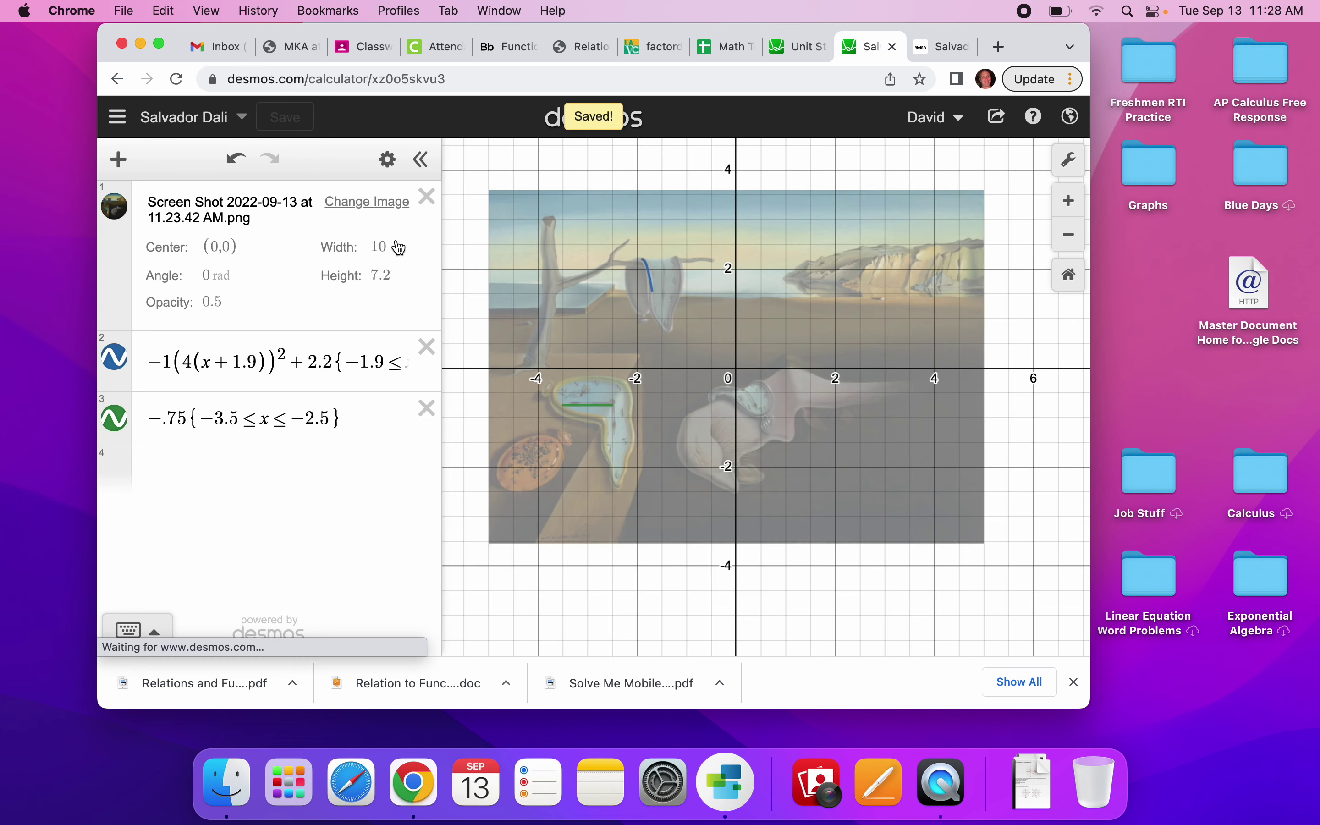